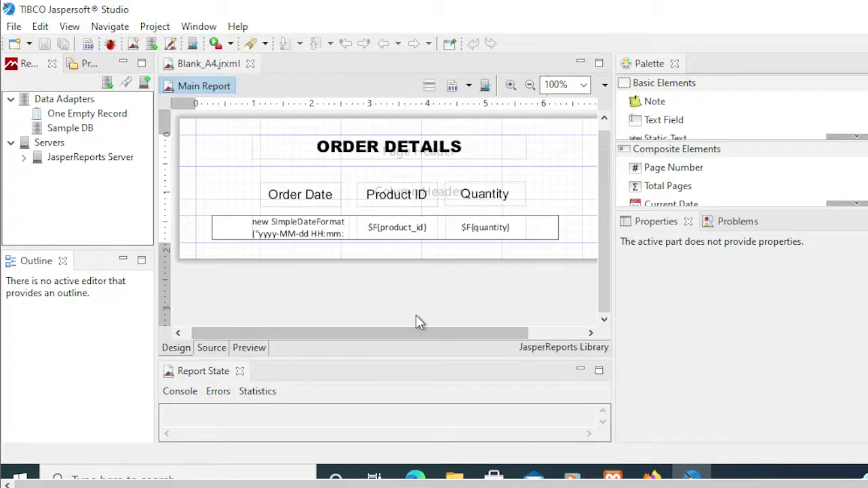
Step: Activate the ORDER DETAILS report design editor on the canvas
click(415, 314)
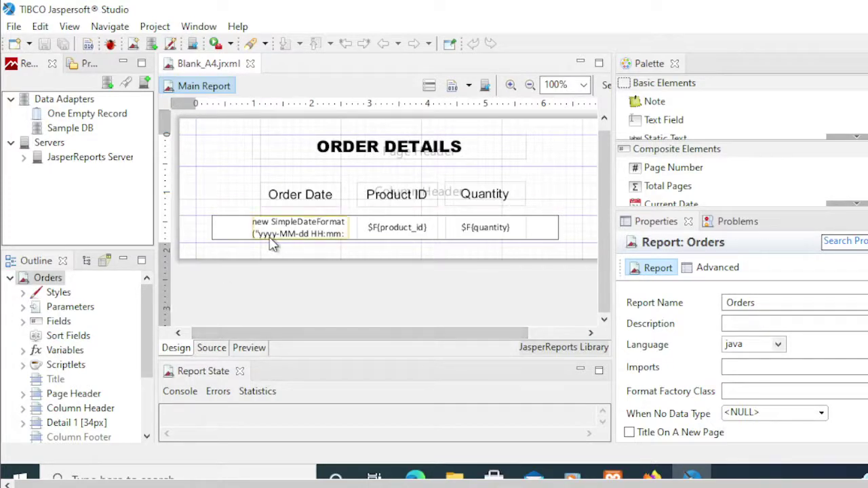
Step: Preview the ungrouped Orders rows with alternating yellow shading, then return to Design
click(249, 348)
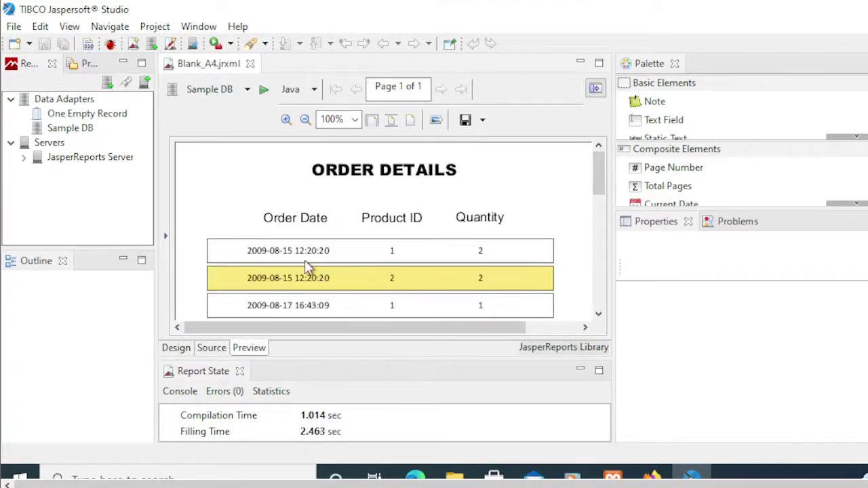
scroll(307, 268, down, 1)
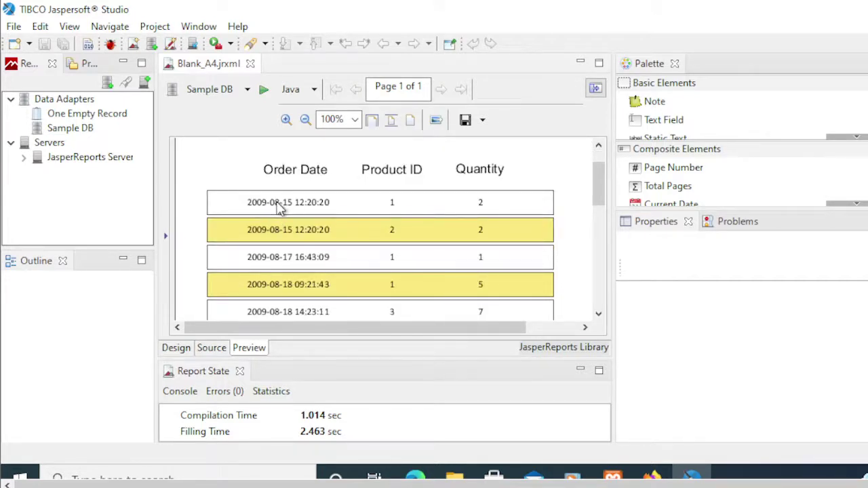
click(177, 347)
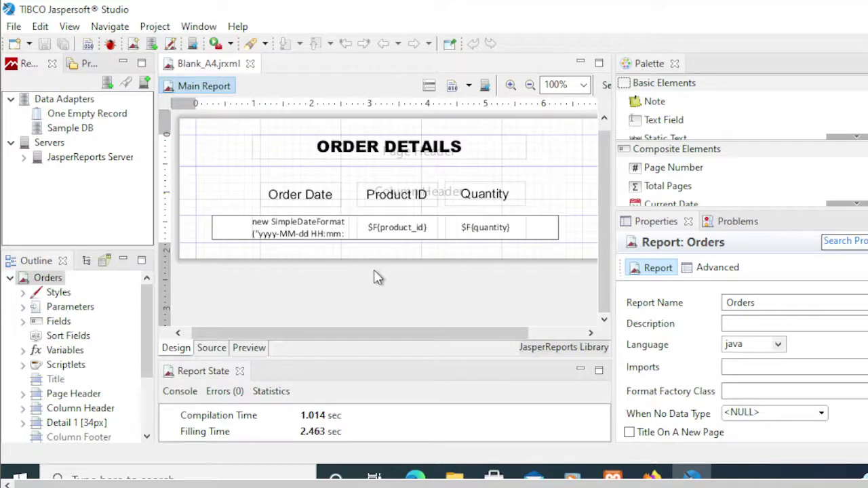
click(250, 348)
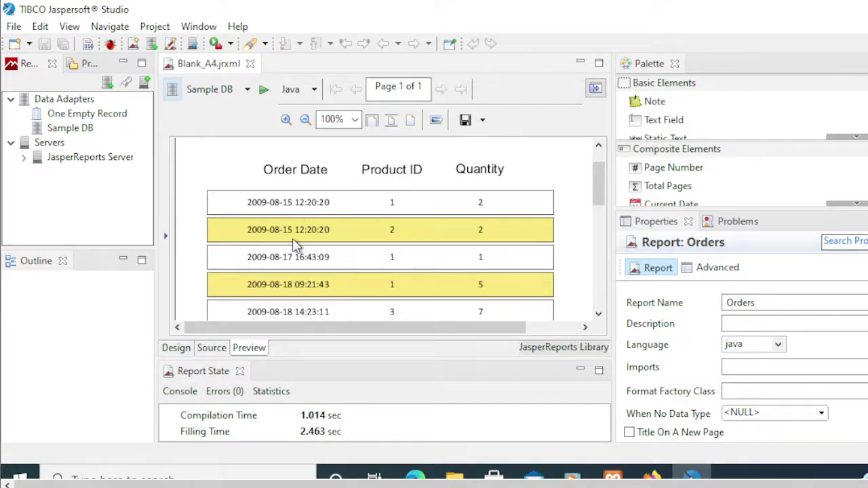
scroll(305, 292, down, 1)
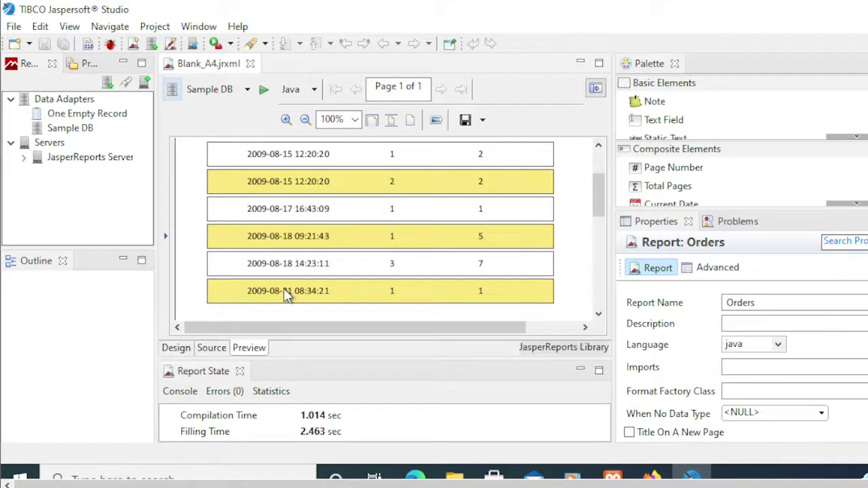
scroll(283, 288, up, 2)
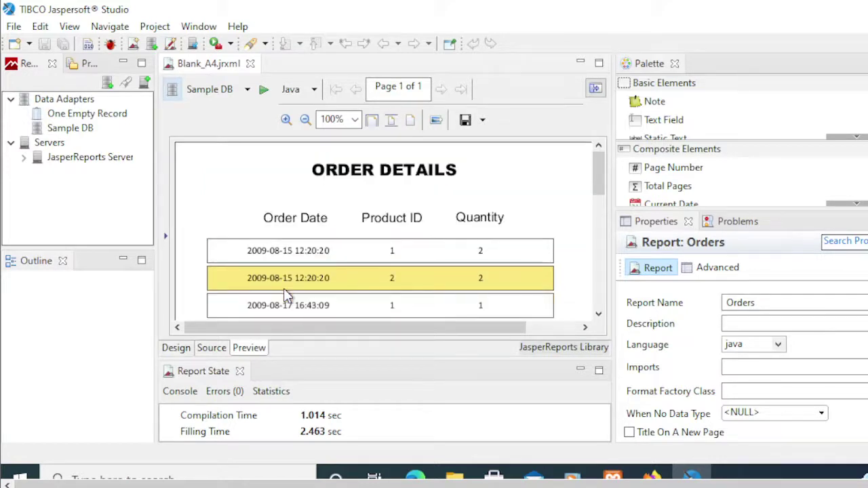
click(178, 348)
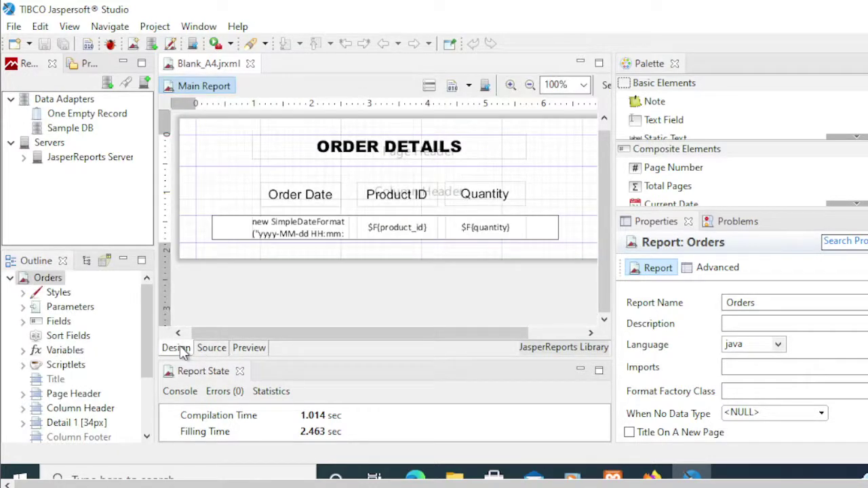
Step: Create Group1 on the order_date field with both group header and footer bands
right_click(57, 281)
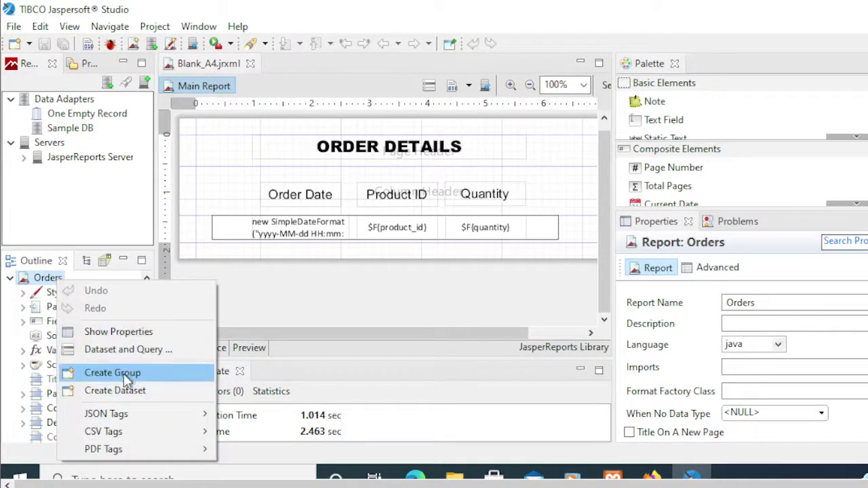
click(123, 373)
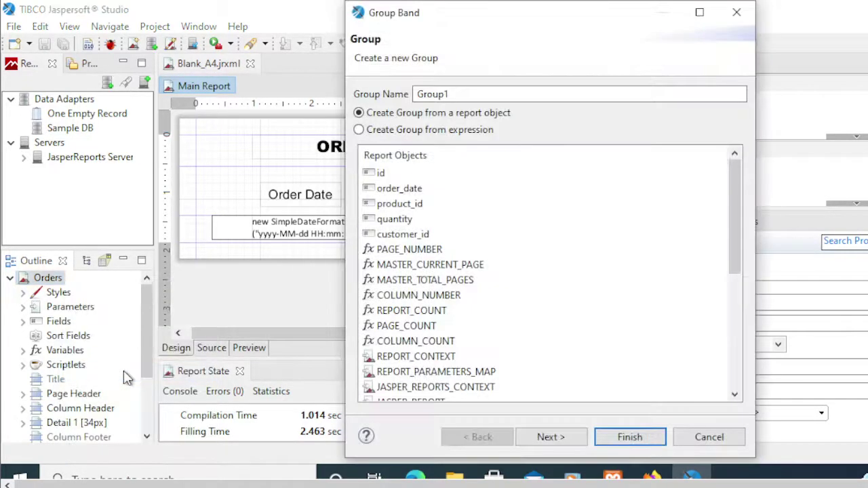
drag(569, 13, 461, 13)
mouse_move(690, 478)
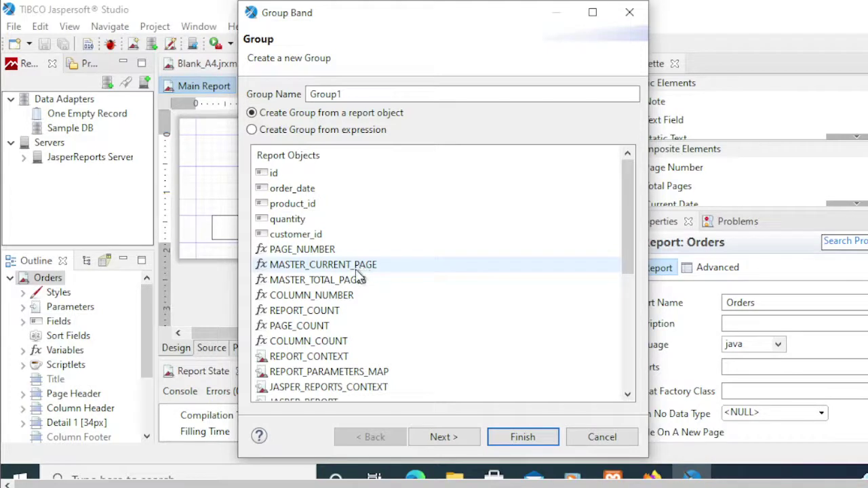
click(282, 190)
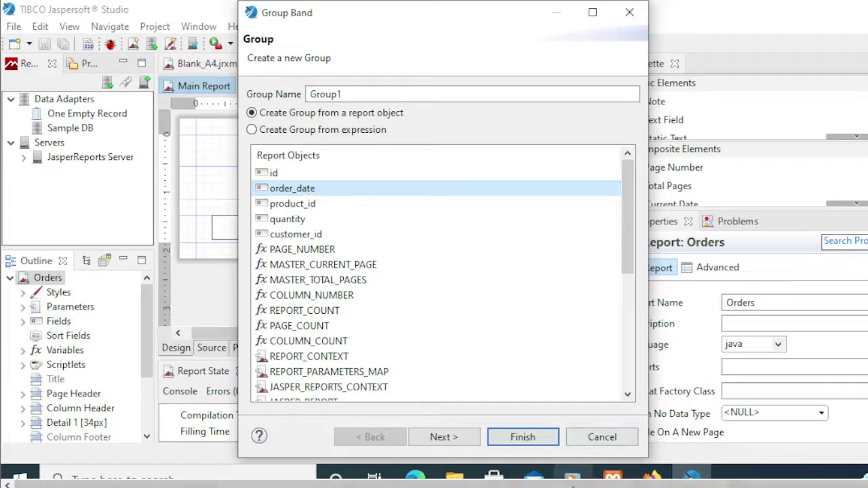
click(473, 441)
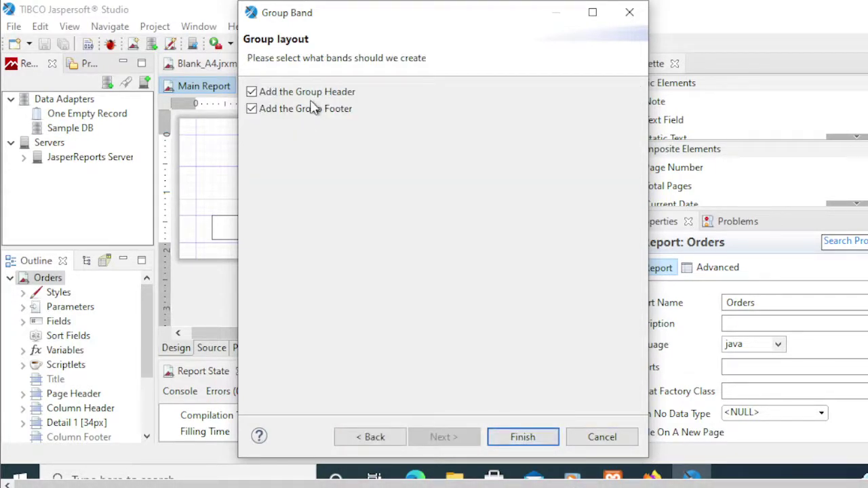
click(527, 437)
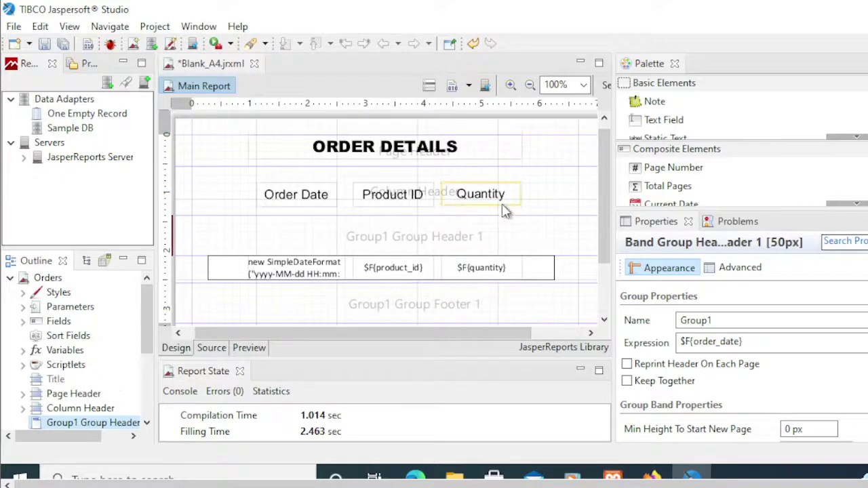
Step: Change the group's Name property from Group1 to 'Group Date'
scroll(502, 217, down, 1)
scroll(502, 217, up, 2)
scroll(502, 217, down, 2)
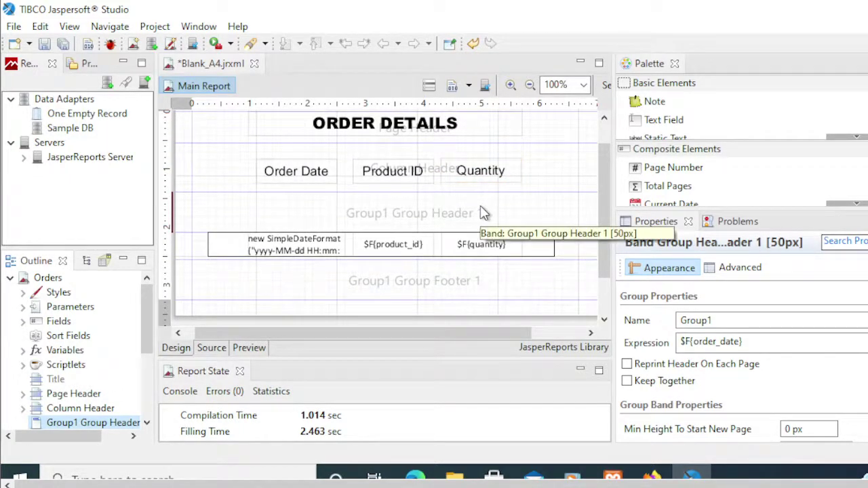
mouse_move(653, 478)
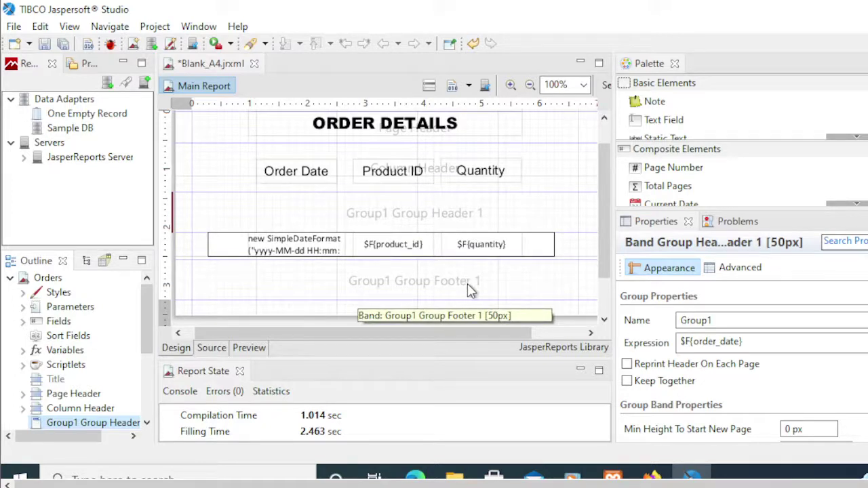
scroll(113, 332, down, 3)
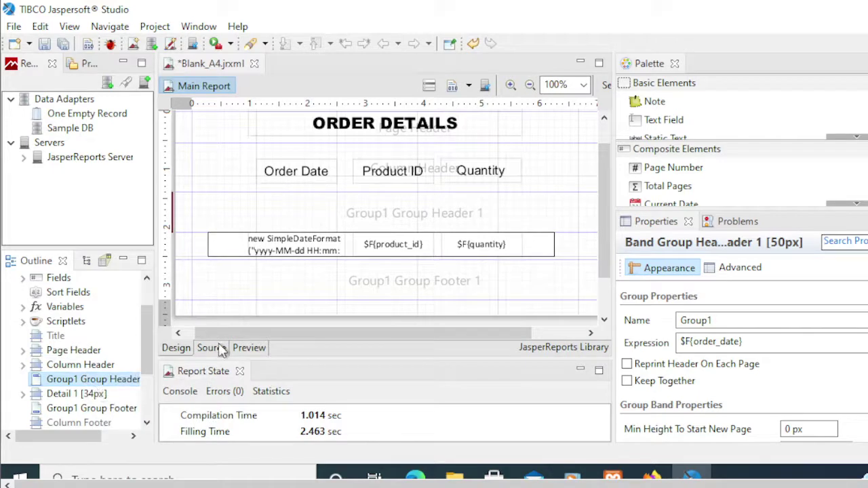
drag(721, 321, 679, 321)
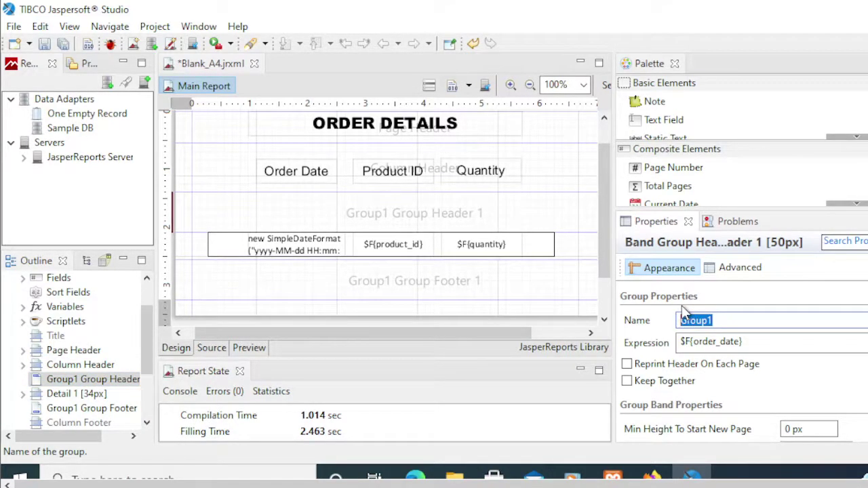
text(Group Date)
key(Return)
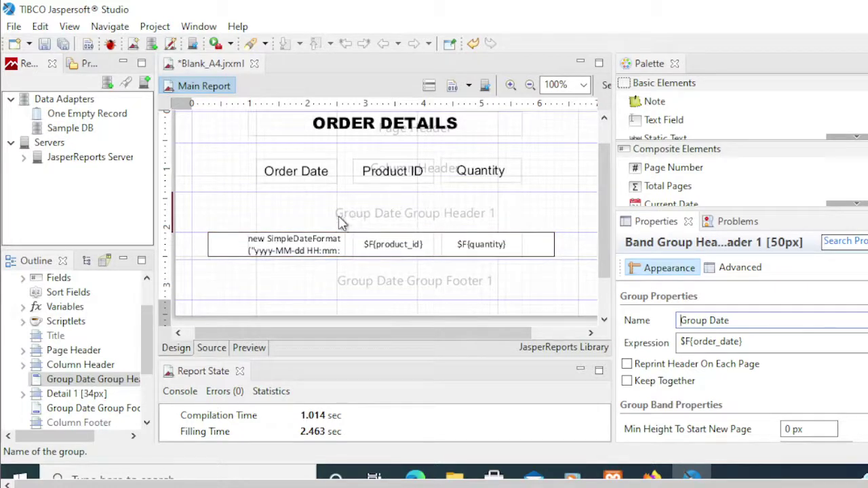
Step: Move the SimpleDateFormat order-date field from the detail band into the Group Date header and preview
click(297, 249)
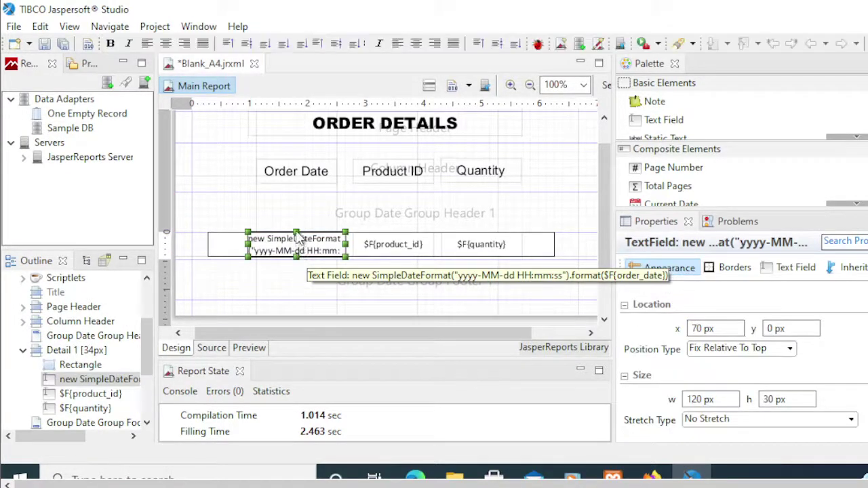
drag(298, 245, 300, 218)
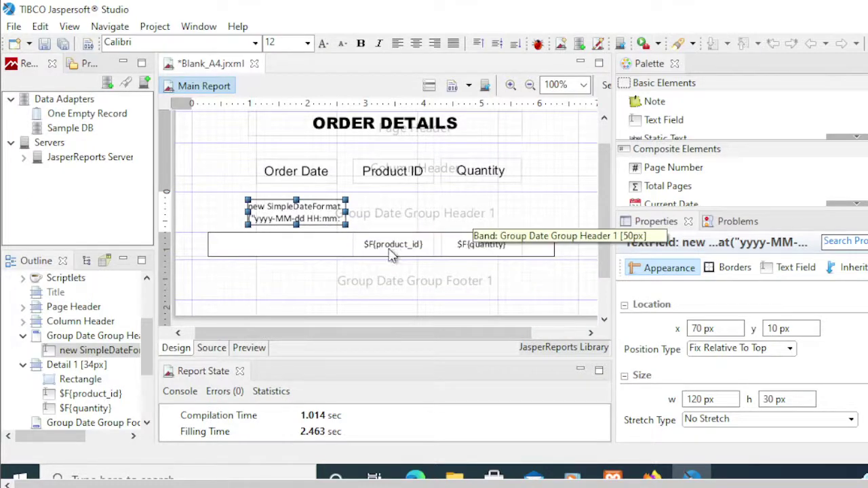
click(250, 349)
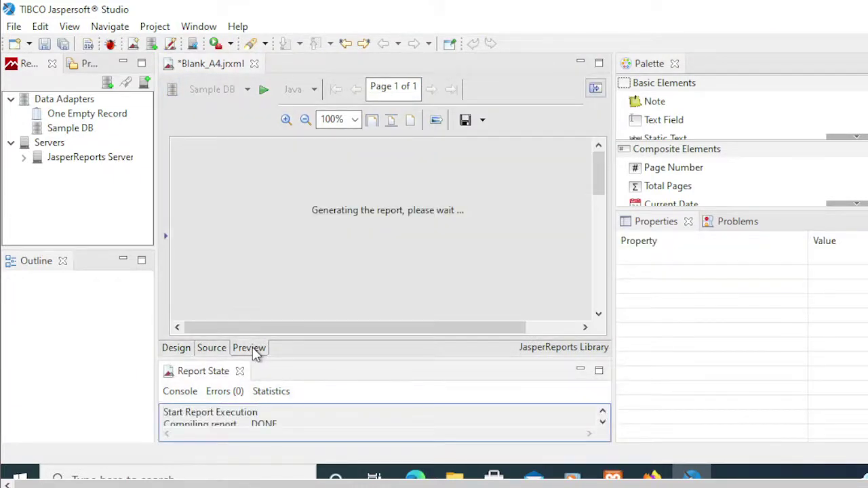
scroll(417, 248, down, 2)
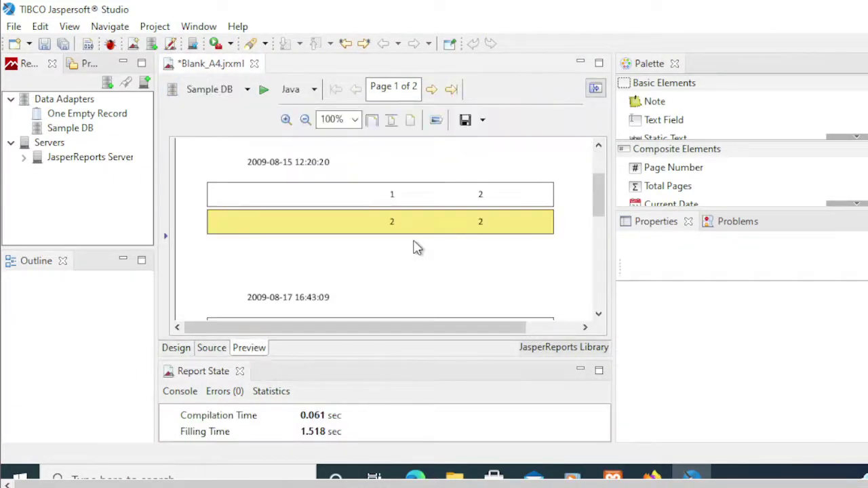
scroll(417, 248, up, 1)
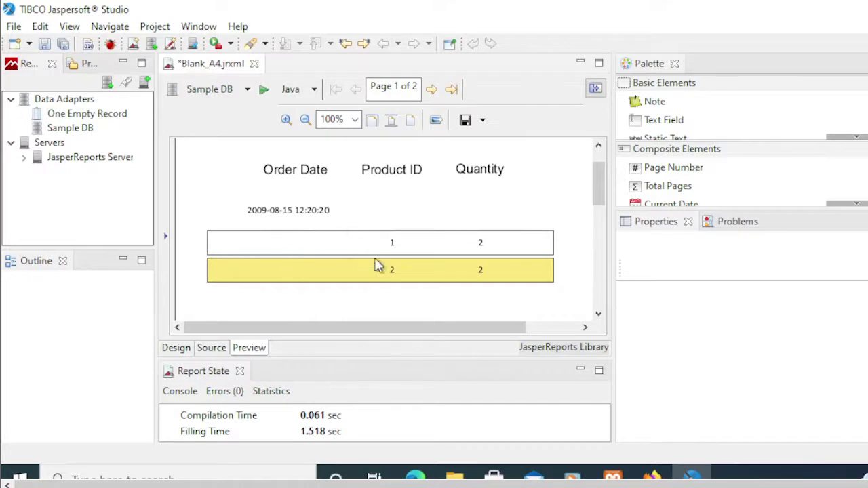
scroll(388, 265, down, 1)
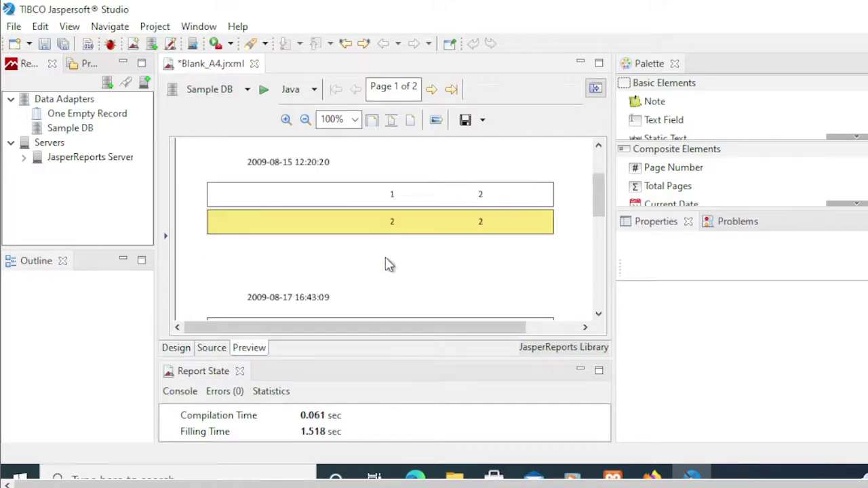
scroll(389, 265, down, 2)
scroll(355, 235, down, 1)
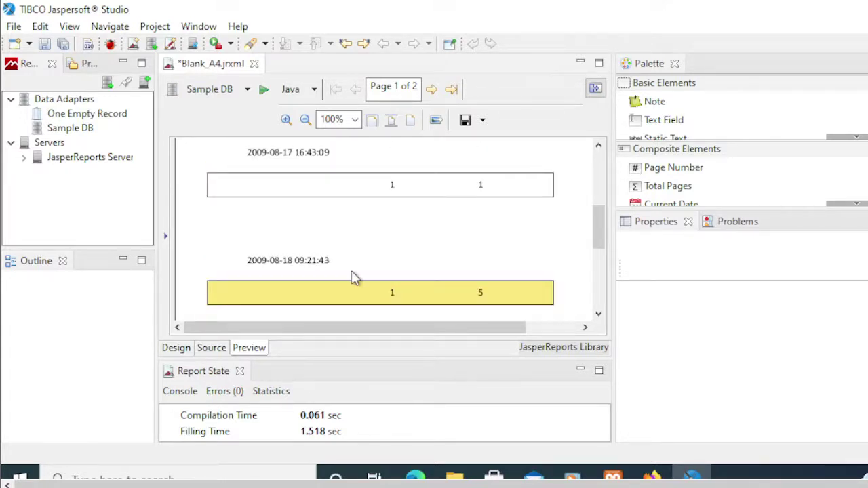
scroll(353, 278, down, 3)
scroll(344, 255, up, 5)
scroll(344, 254, up, 2)
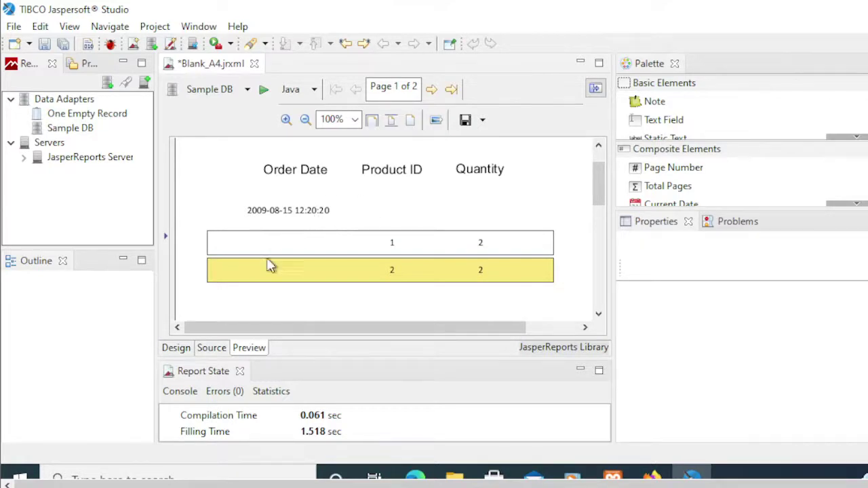
Step: Put the Order Date label beside the date field and shift Product ID and Quantity labels and values left
click(178, 349)
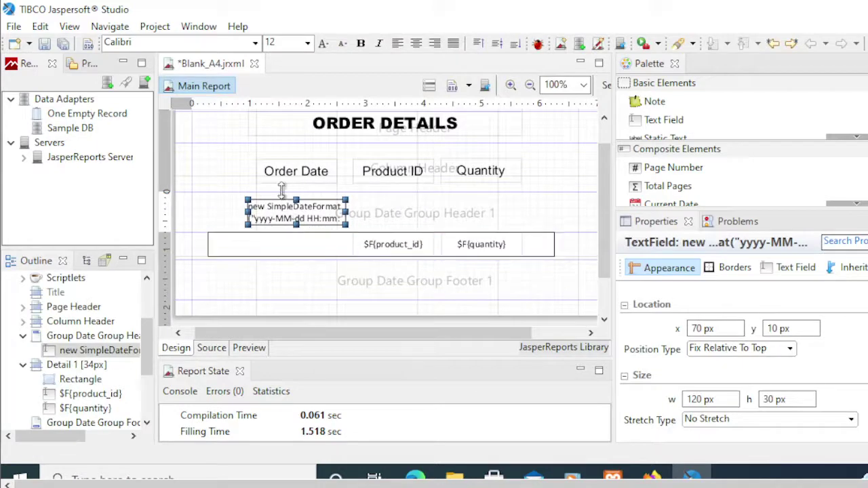
drag(292, 173, 228, 214)
drag(323, 216, 349, 215)
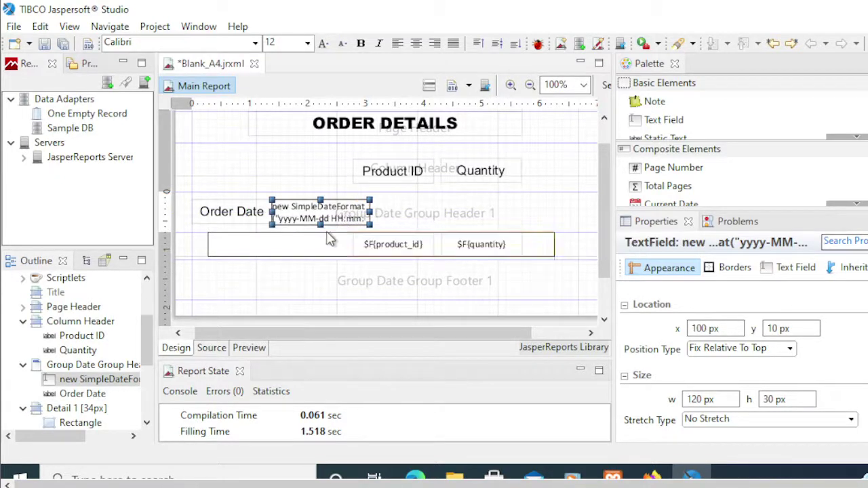
drag(382, 175, 263, 186)
drag(479, 179, 408, 187)
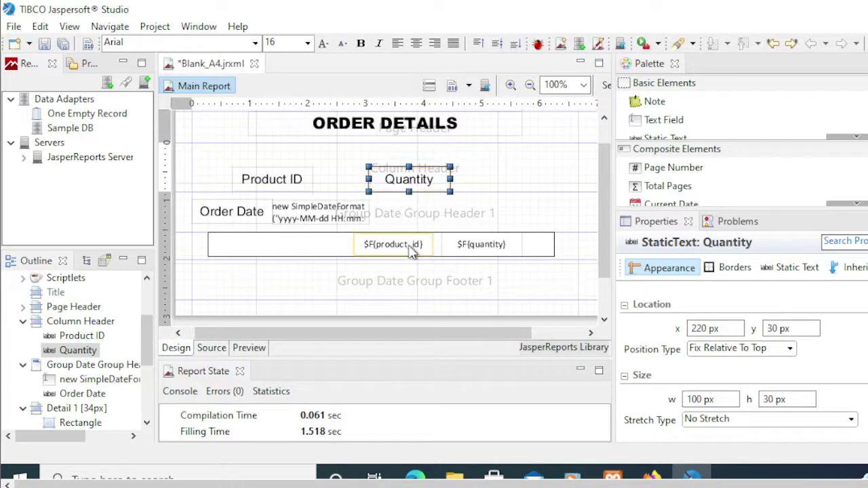
drag(406, 249, 293, 241)
drag(467, 246, 415, 248)
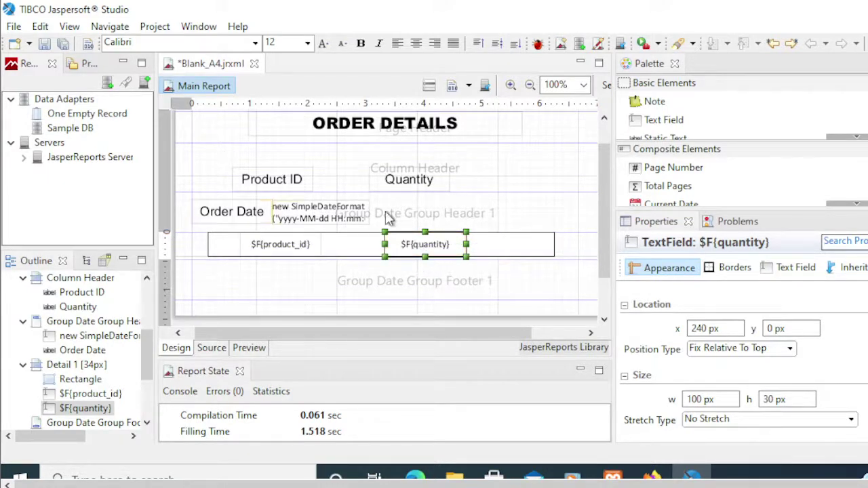
Step: Fine-tune the Order Date label and date field positions, widening the date expression field to 180 px
click(343, 217)
drag(344, 217, 357, 217)
click(252, 214)
drag(252, 213, 267, 214)
click(379, 214)
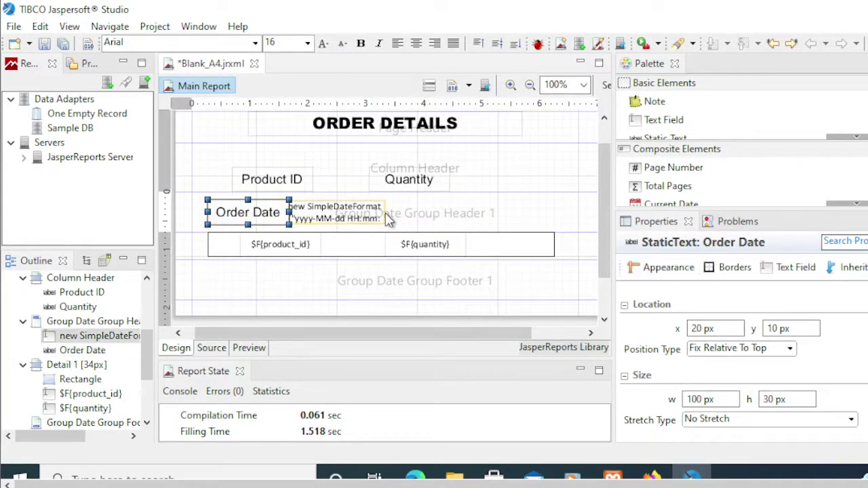
drag(386, 212, 434, 212)
Step: Delete the Group Date Group Footer band from the report
click(415, 295)
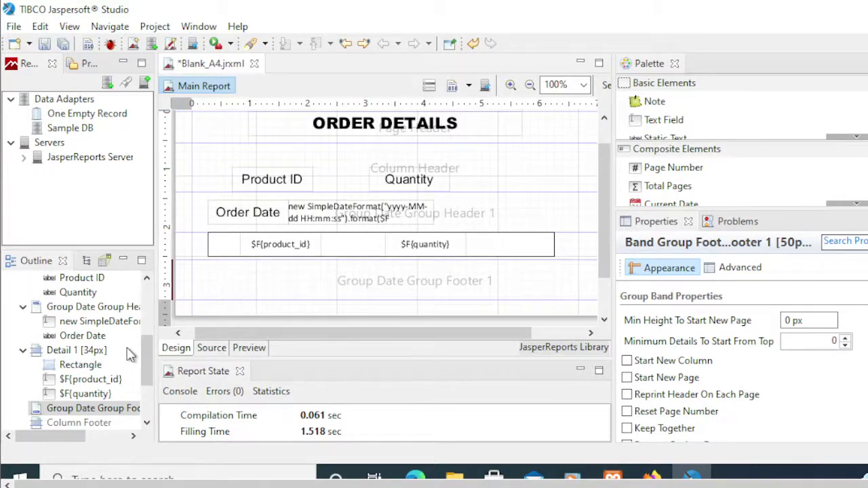
scroll(124, 354, down, 1)
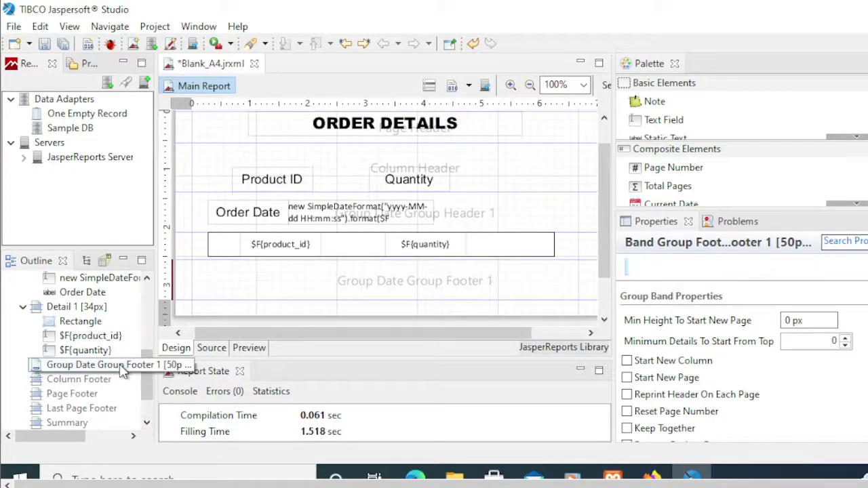
right_click(122, 369)
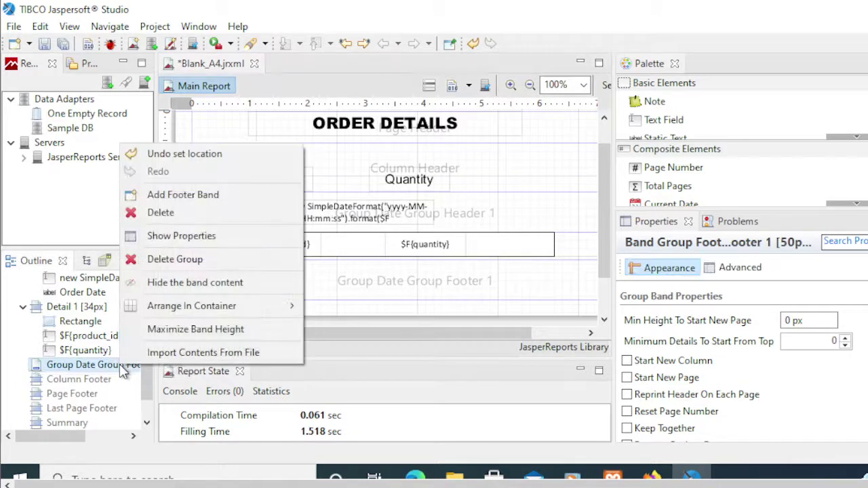
click(163, 214)
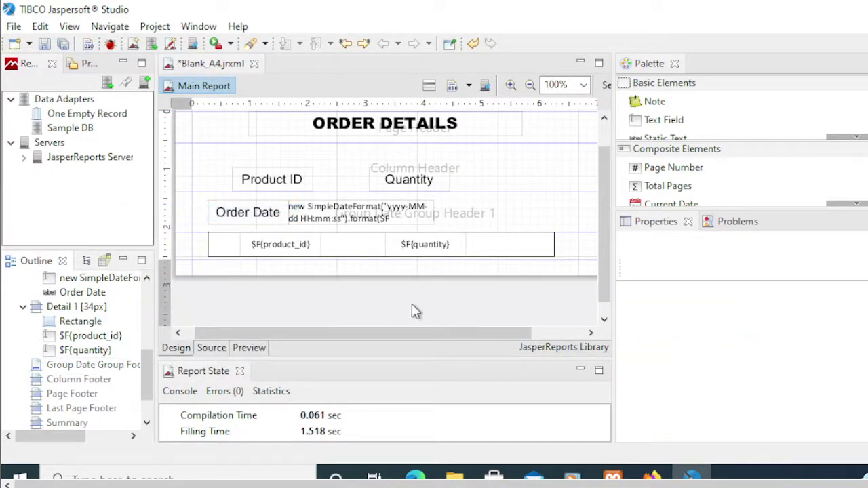
click(350, 272)
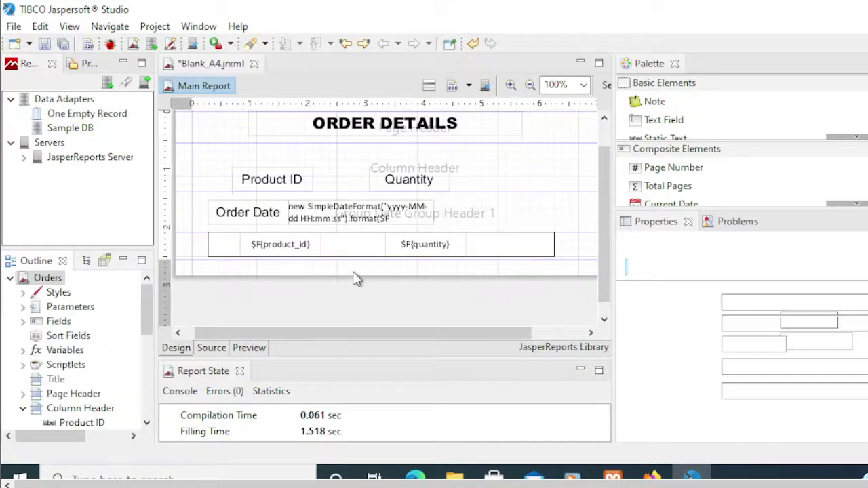
click(251, 348)
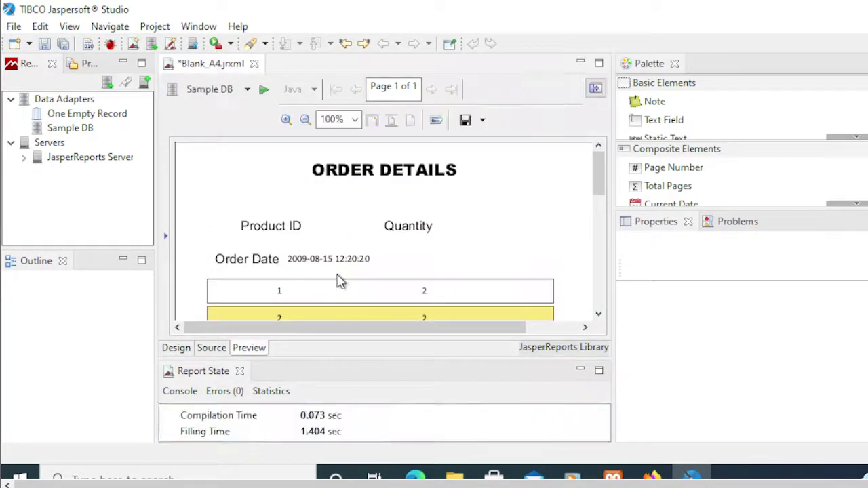
scroll(339, 280, down, 3)
scroll(342, 285, down, 1)
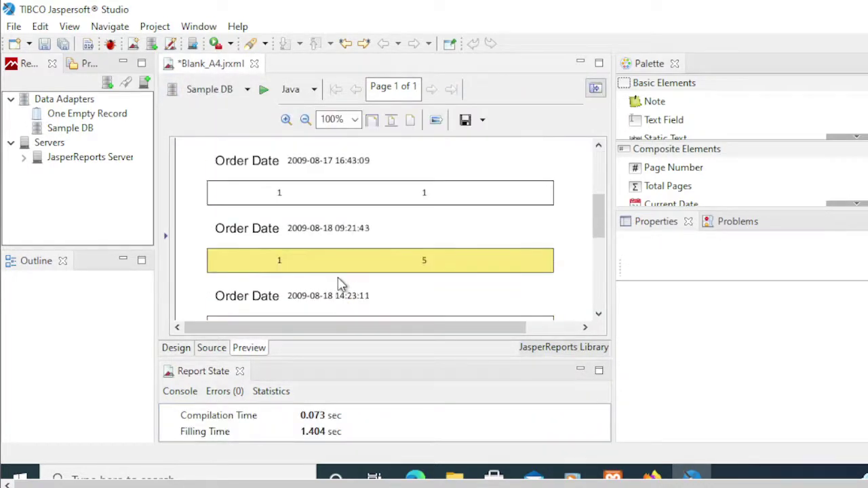
scroll(342, 285, down, 1)
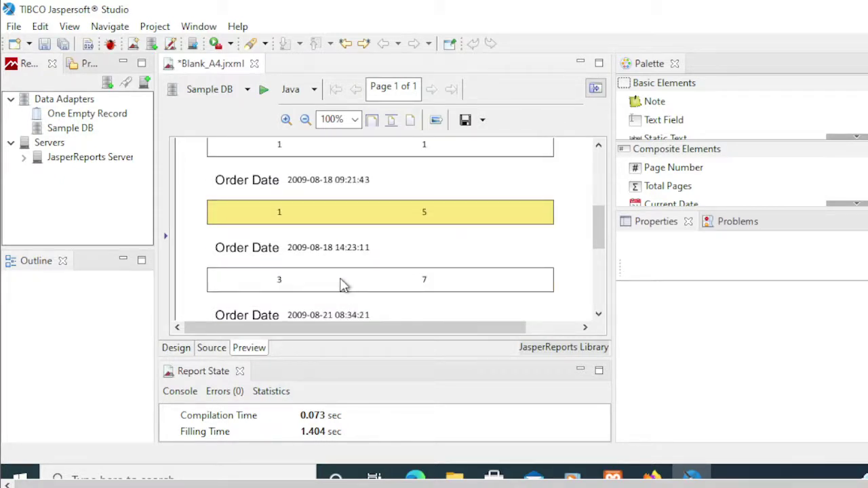
drag(597, 226, 593, 246)
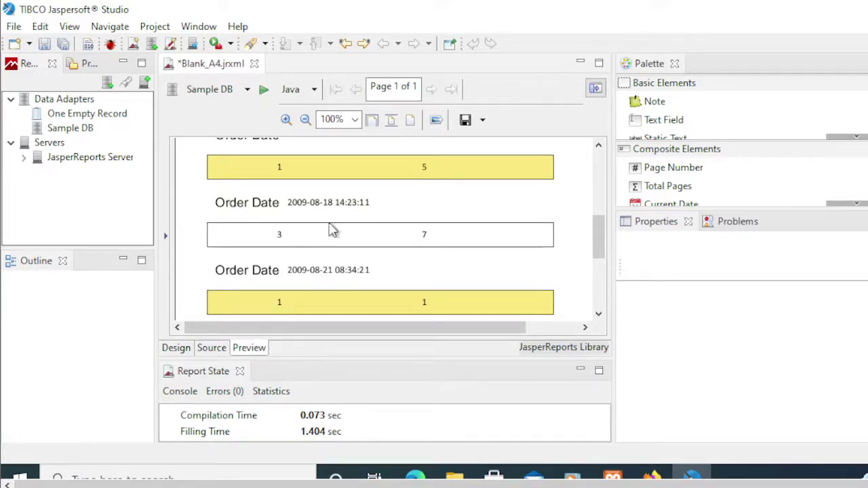
scroll(595, 234, down, 1)
drag(595, 235, 585, 208)
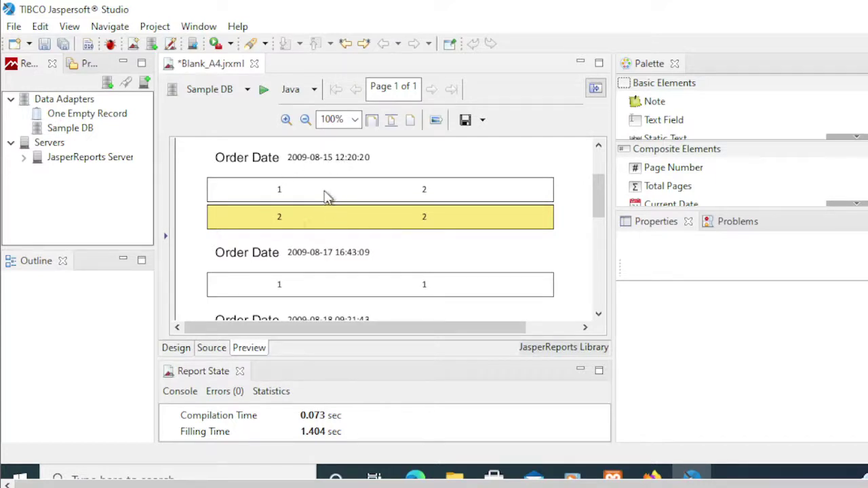
scroll(323, 260, down, 3)
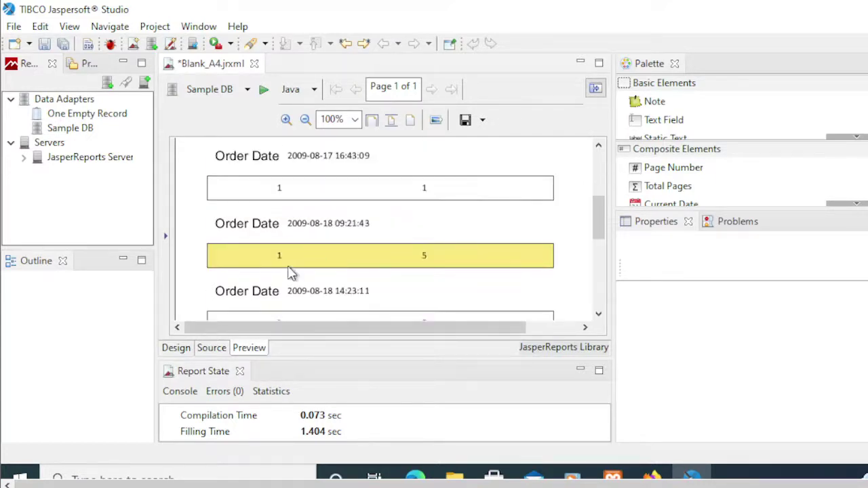
Step: Switch the order_date field's Class from java.sql.Timestamp to java.util.Date in Properties
click(175, 350)
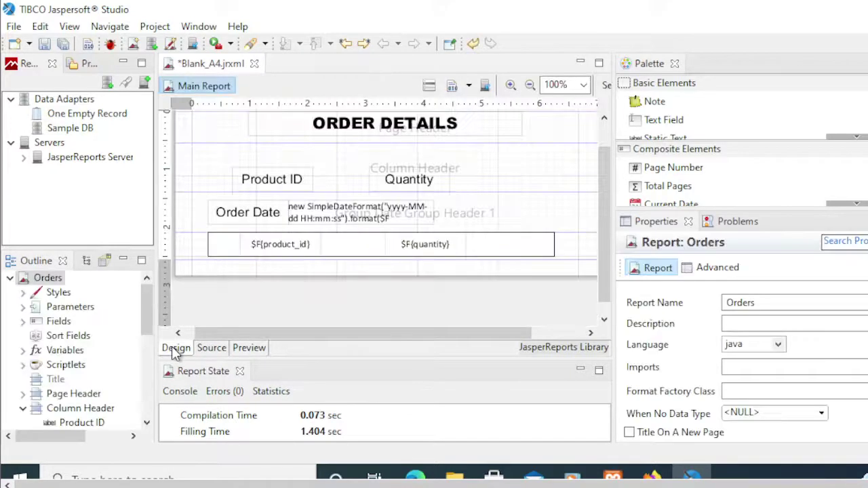
click(323, 217)
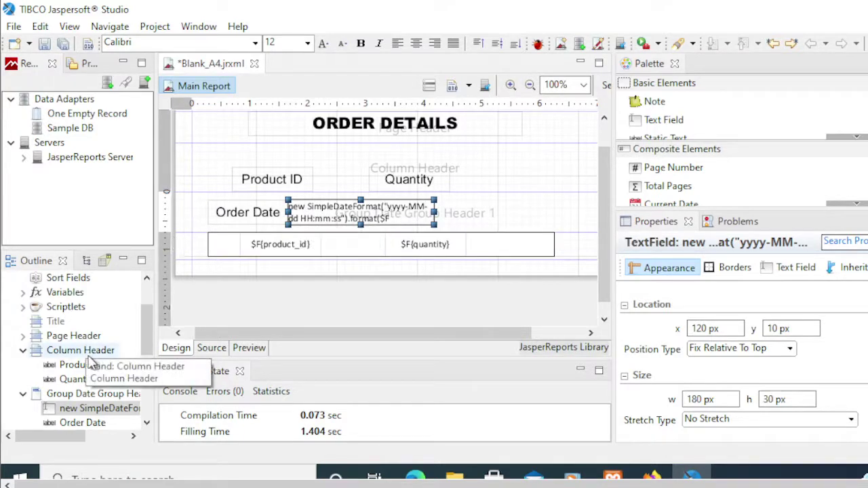
scroll(75, 359, up, 2)
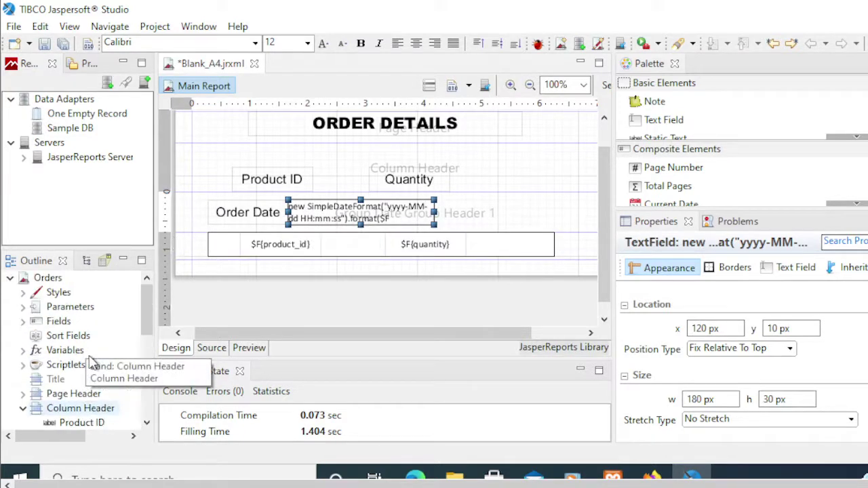
click(23, 322)
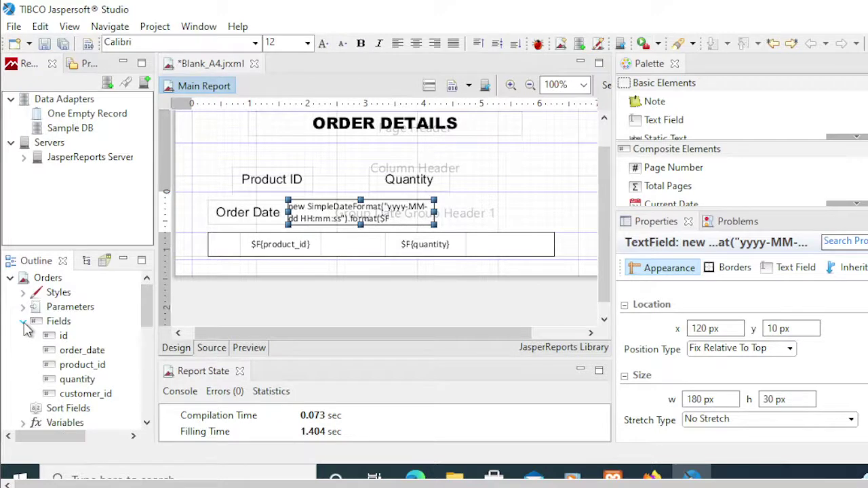
click(96, 354)
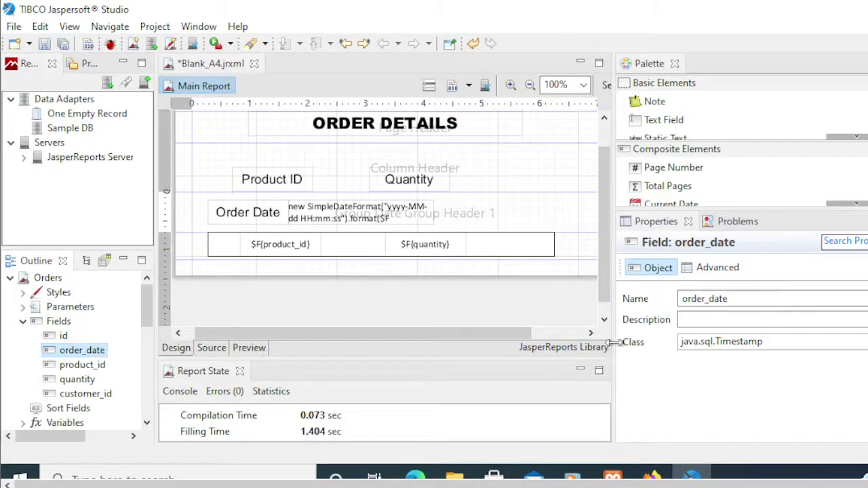
drag(614, 342, 555, 344)
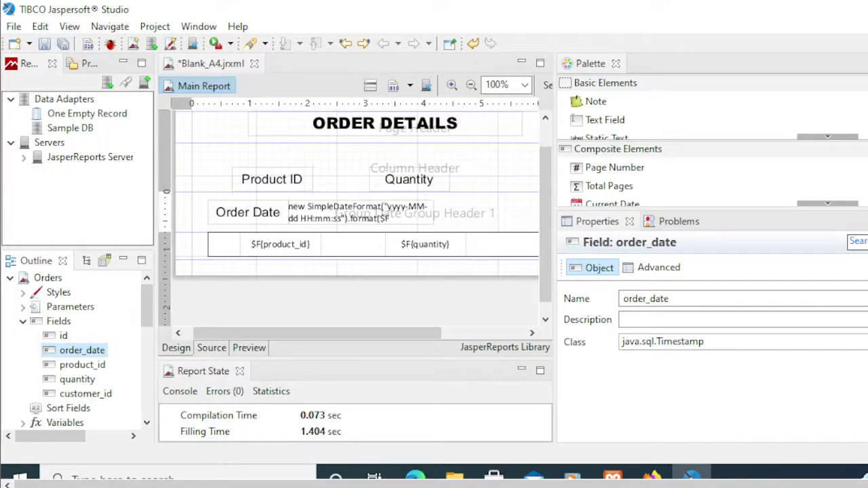
click(665, 342)
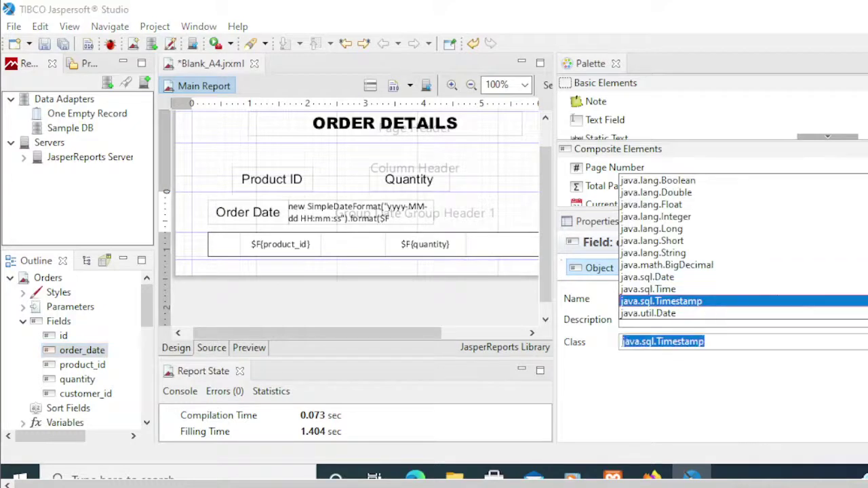
click(656, 317)
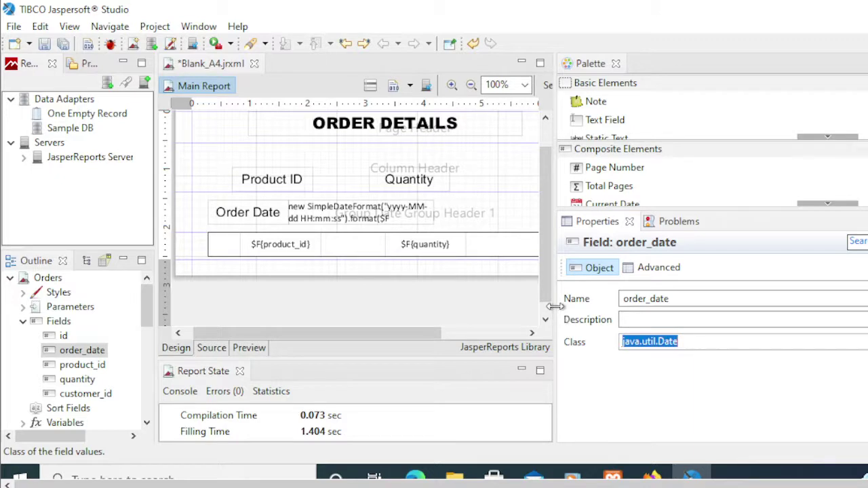
drag(556, 309, 676, 312)
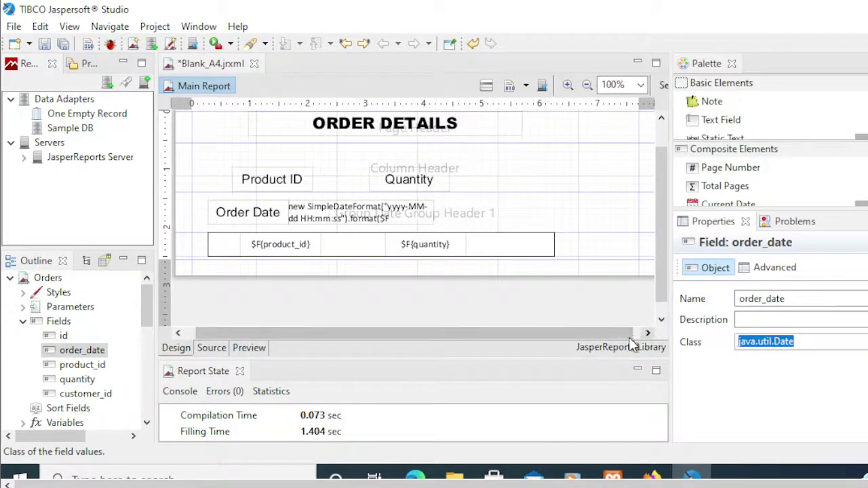
click(319, 215)
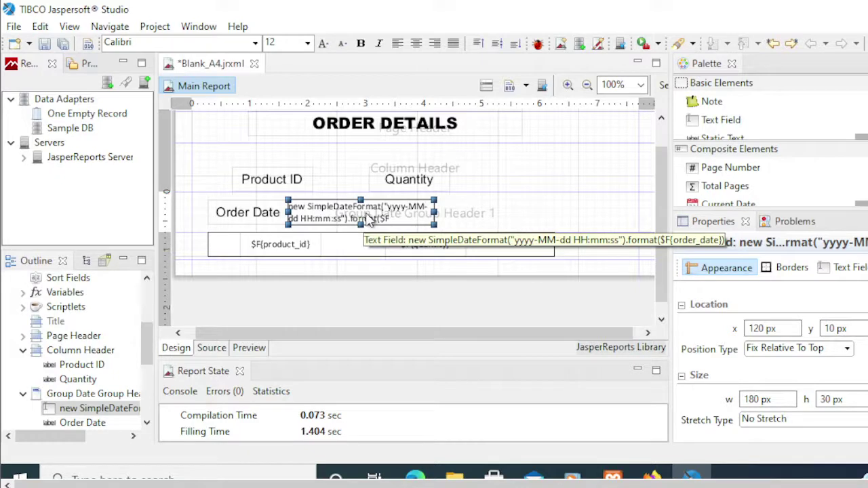
click(848, 268)
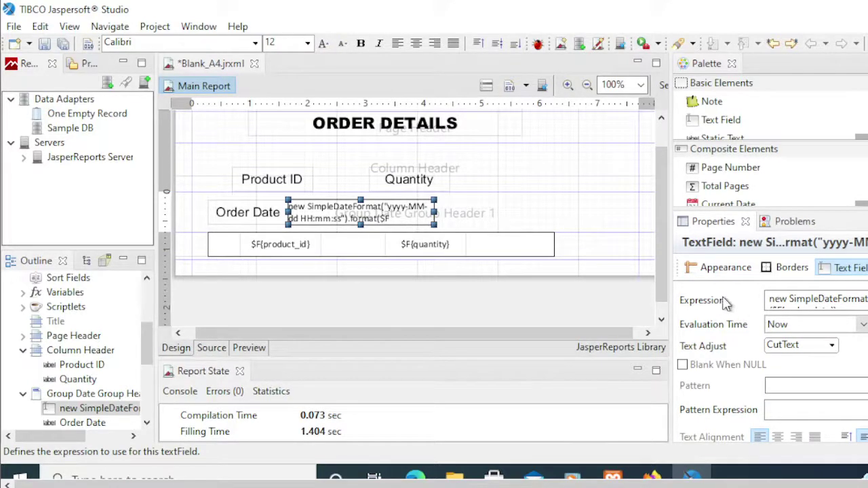
click(802, 303)
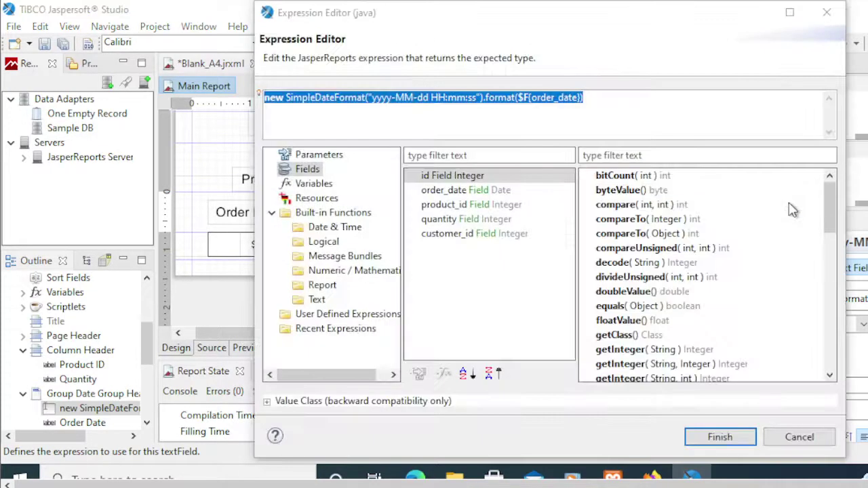
click(403, 99)
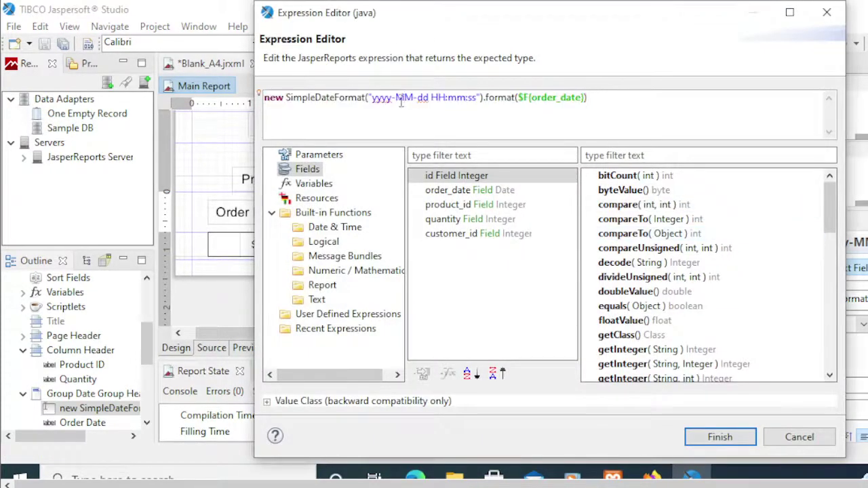
click(417, 98)
click(431, 97)
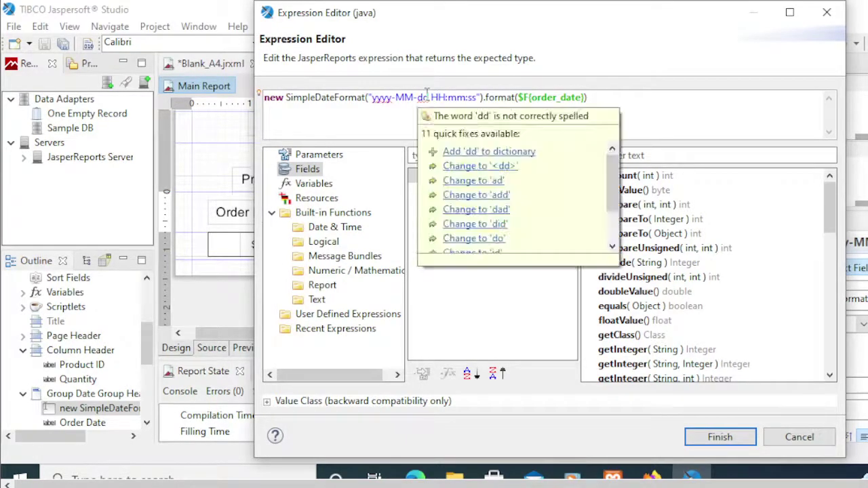
drag(423, 97, 459, 95)
click(428, 114)
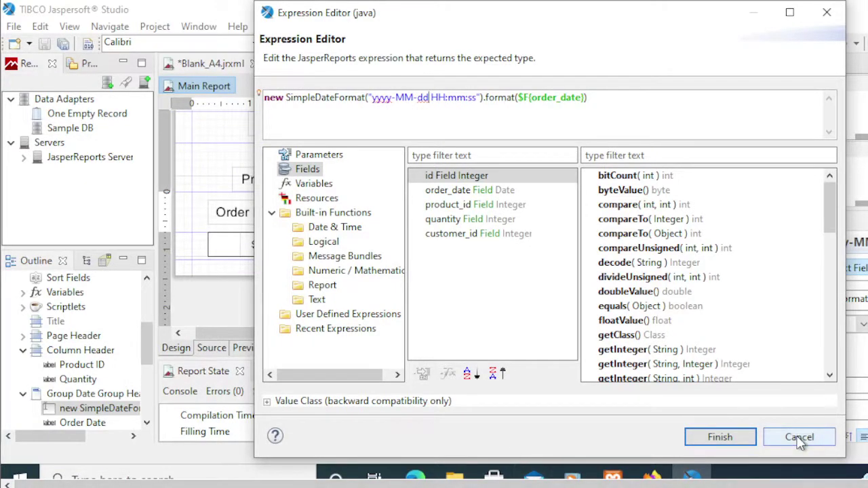
click(709, 440)
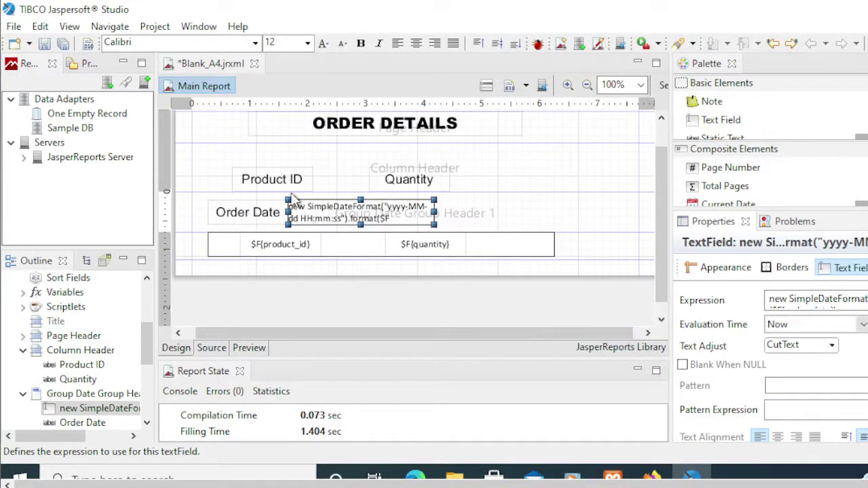
click(253, 348)
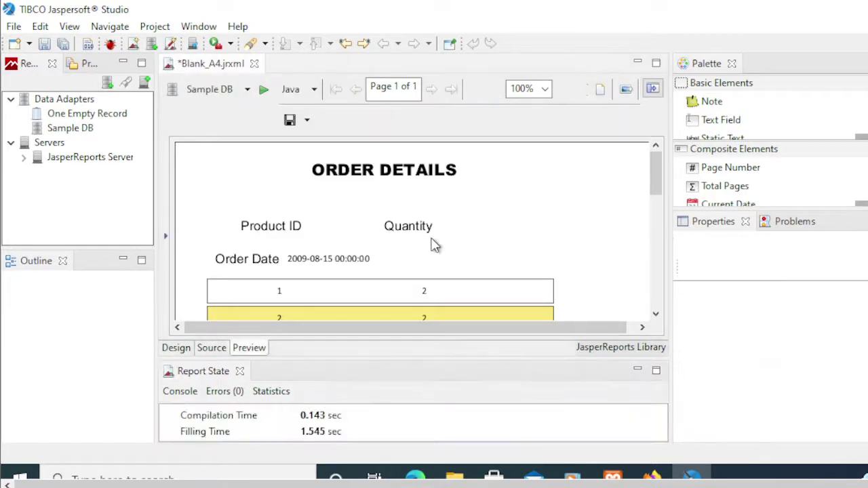
scroll(434, 244, down, 1)
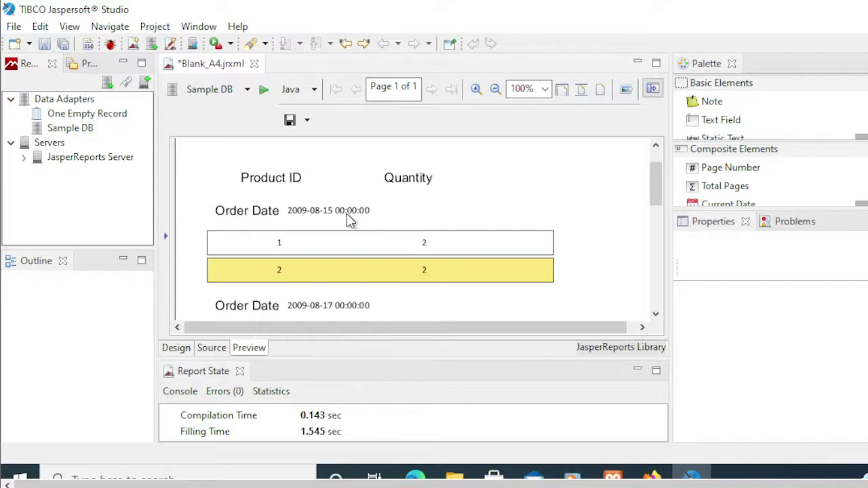
scroll(347, 220, down, 10)
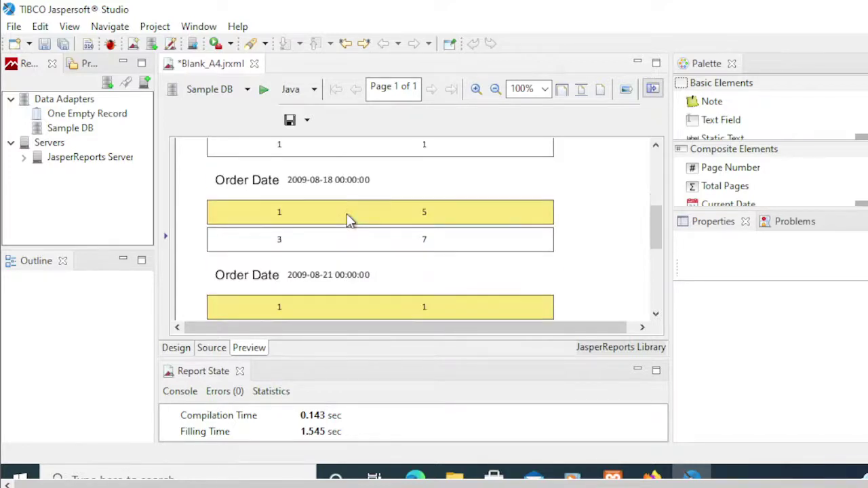
scroll(347, 221, down, 3)
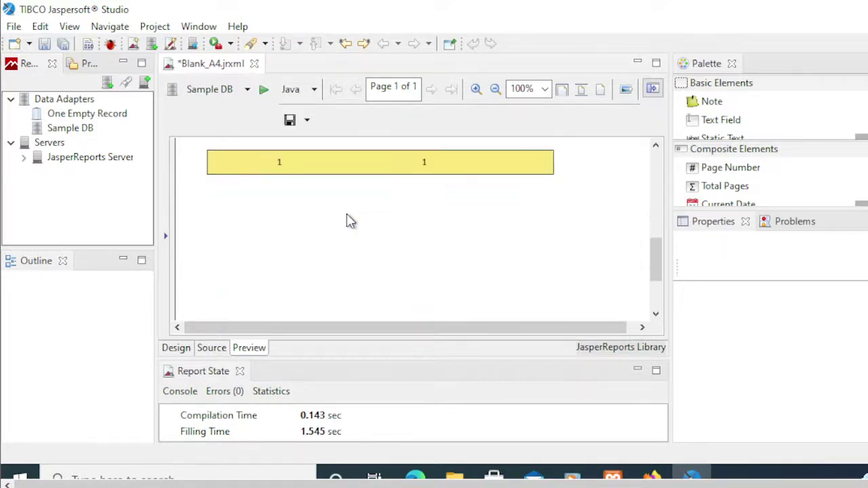
scroll(348, 221, up, 8)
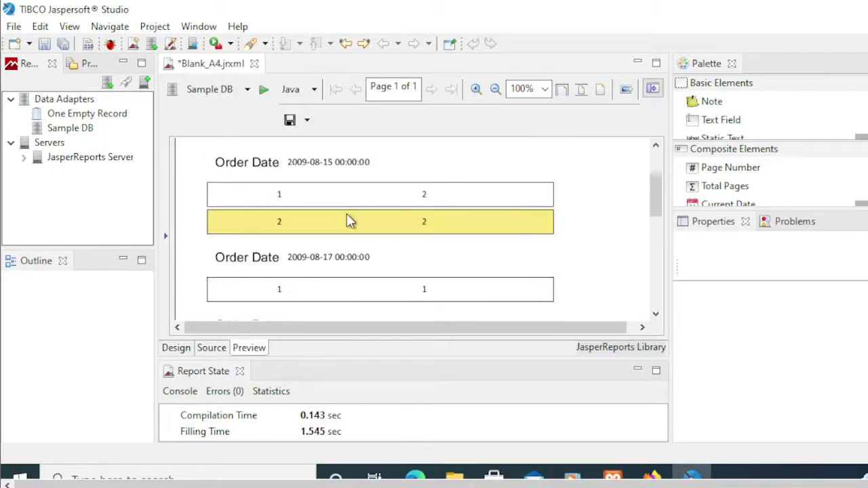
scroll(330, 217, up, 2)
scroll(333, 217, down, 1)
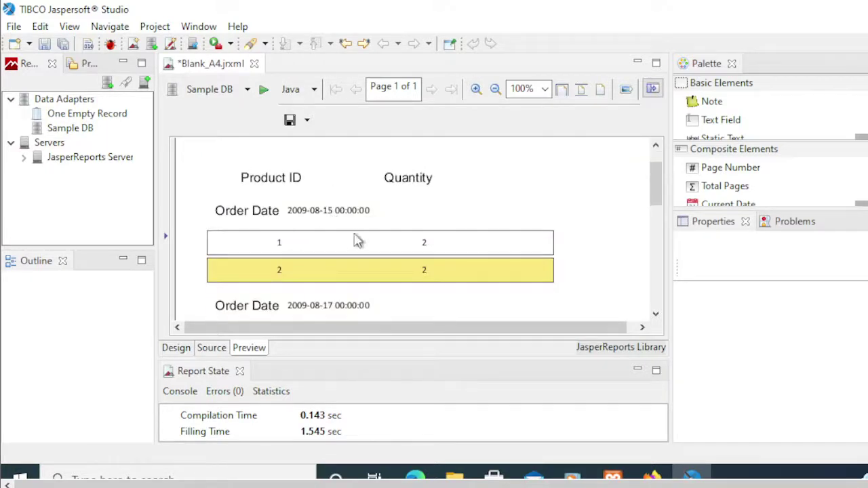
scroll(358, 241, down, 1)
scroll(339, 272, down, 1)
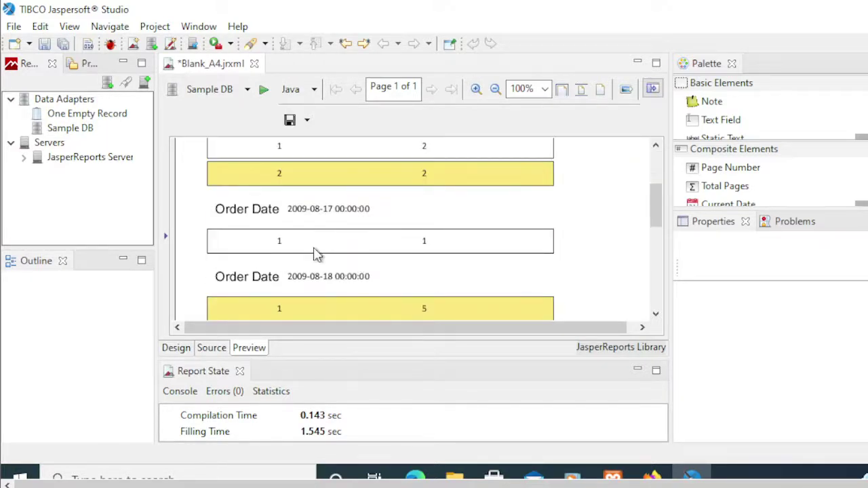
scroll(315, 253, down, 1)
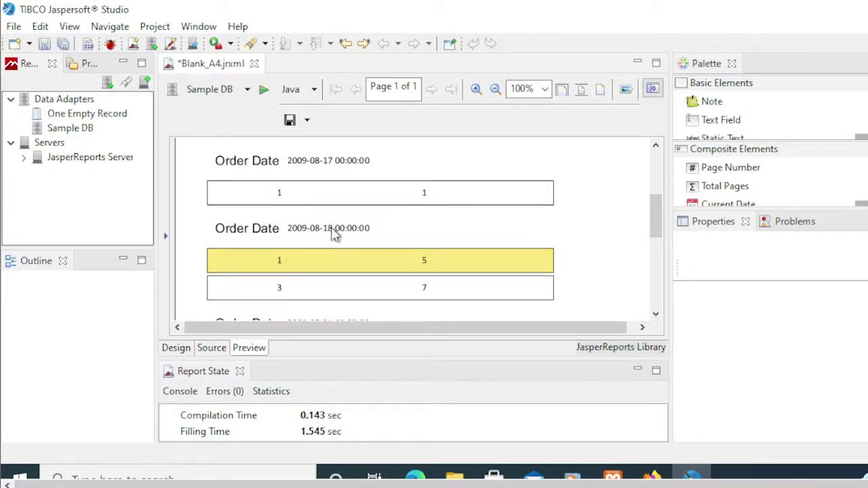
scroll(324, 282, down, 1)
scroll(339, 281, up, 3)
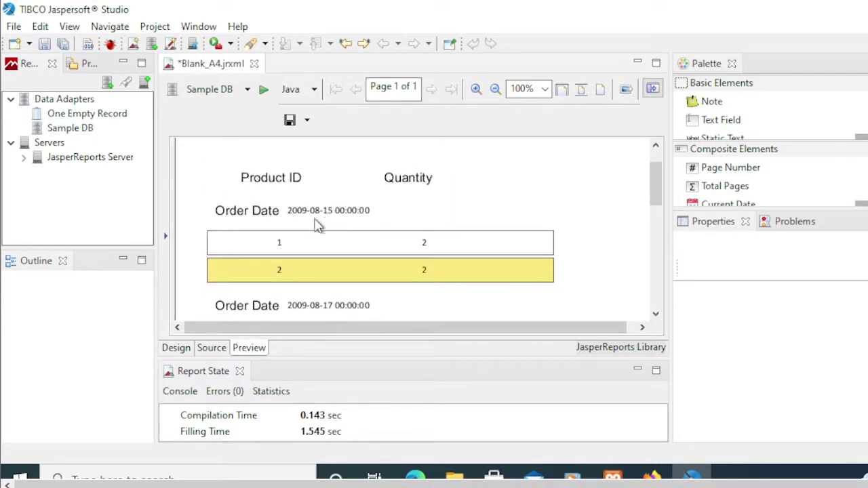
Step: Change the Order Date expression to SimpleDateFormat("yyyy-MM-dd"), removing the HH:mm:ss time part
click(176, 348)
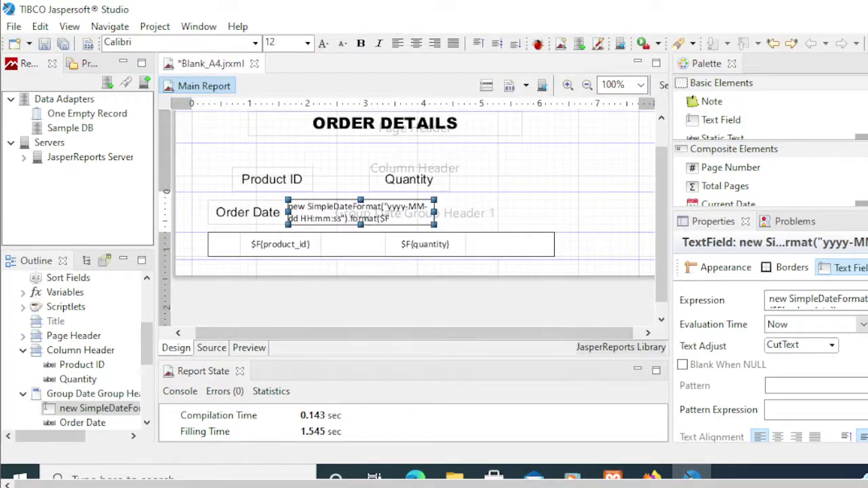
double_click(359, 212)
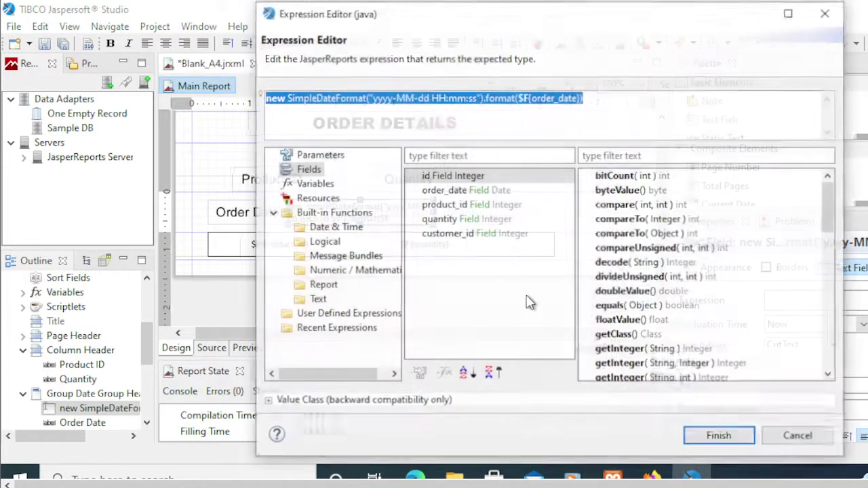
click(384, 119)
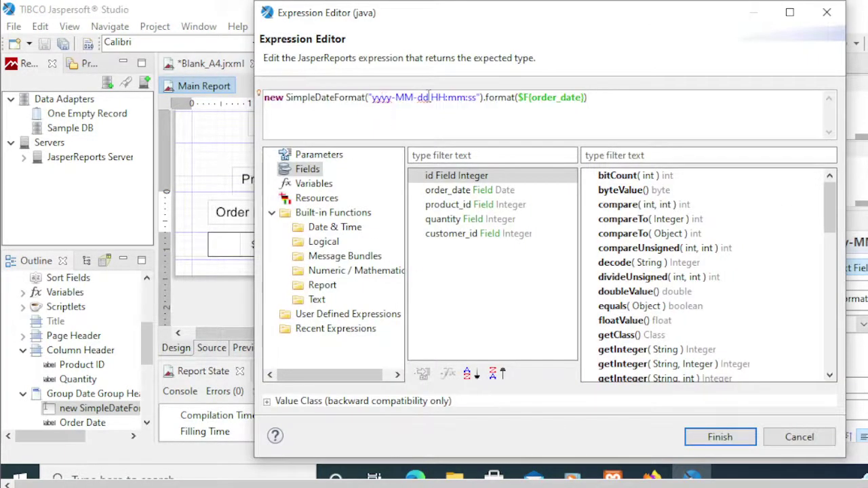
drag(430, 97, 475, 97)
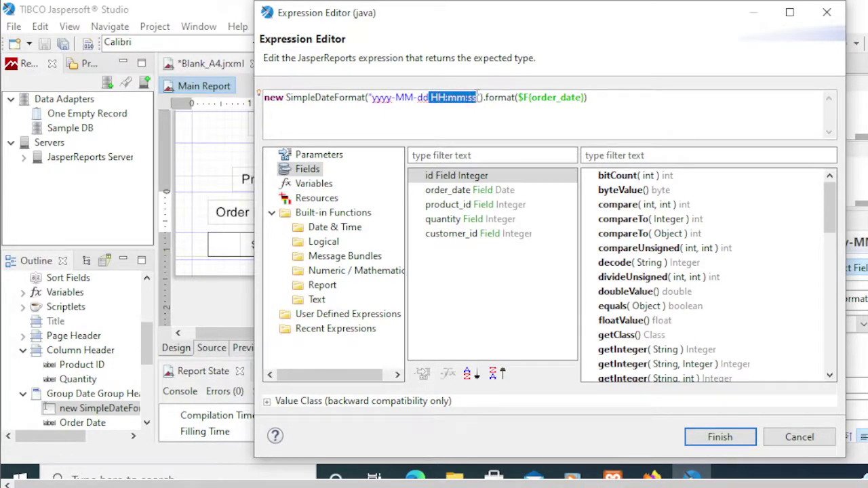
key(BackSpace)
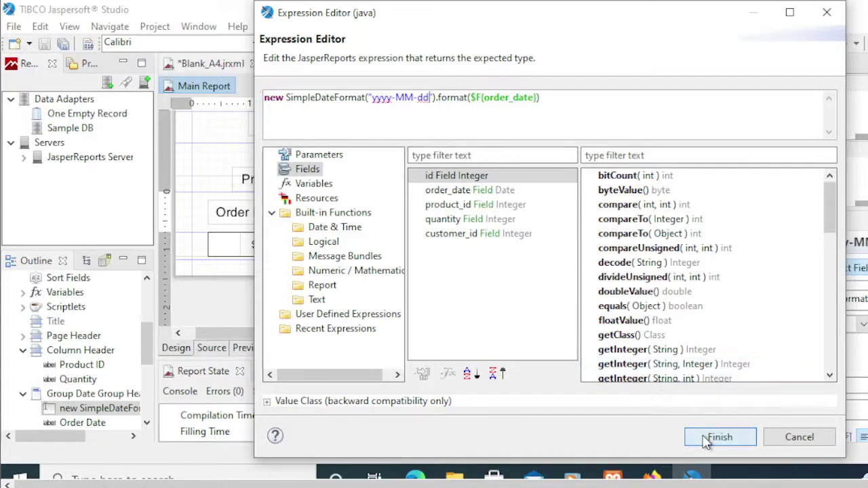
click(717, 437)
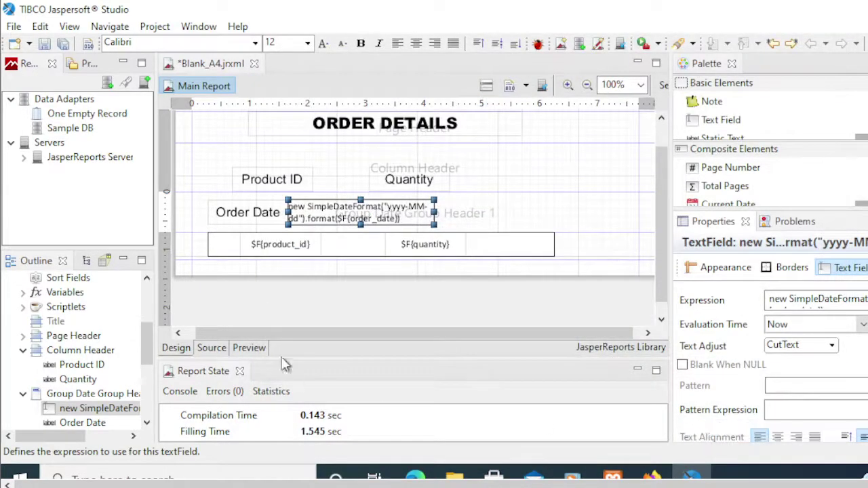
Step: Preview the report to confirm group headings like Order Date 2009-08-15 show no time
click(248, 350)
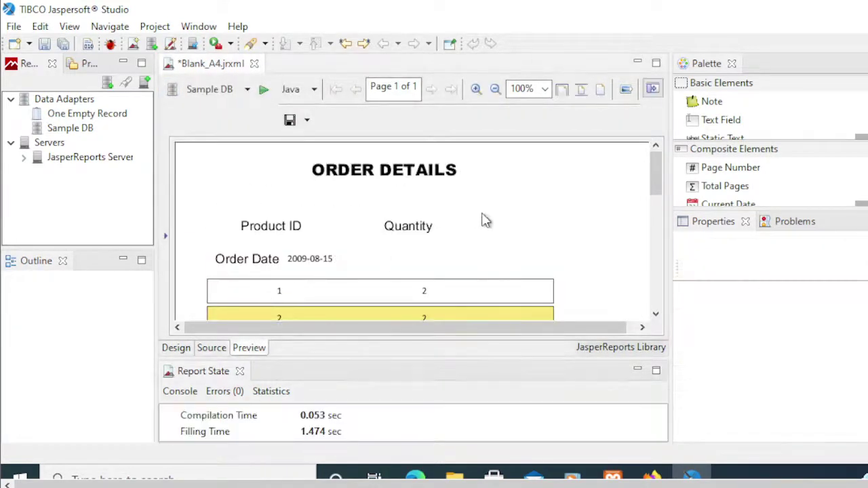
scroll(486, 220, down, 2)
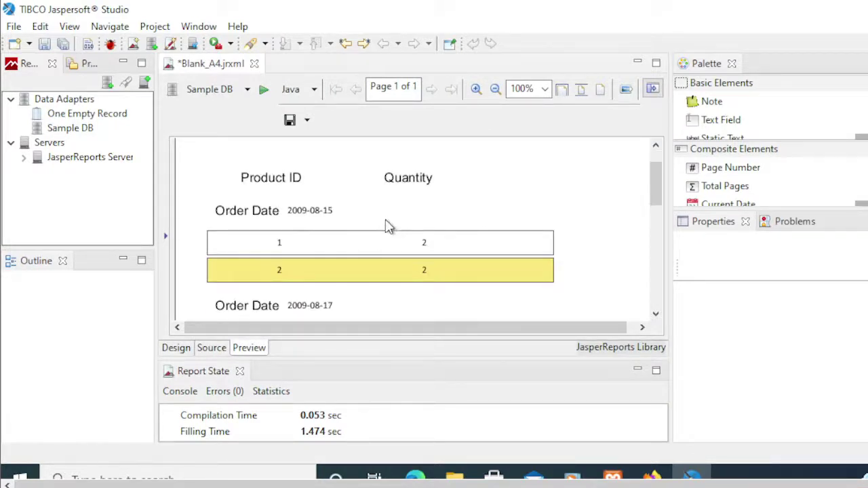
scroll(388, 226, down, 6)
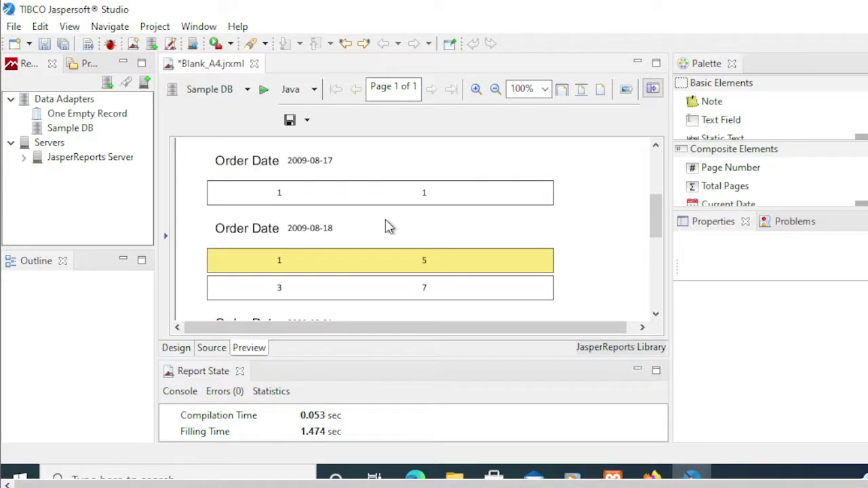
scroll(389, 226, down, 6)
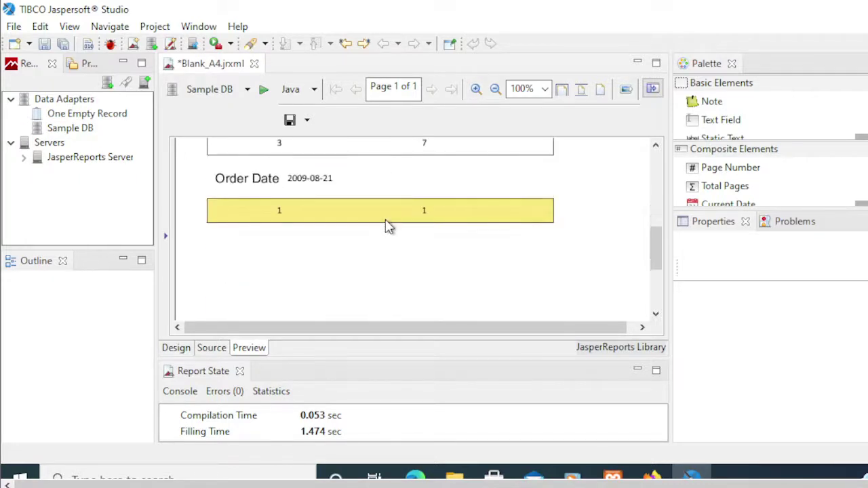
scroll(389, 226, up, 12)
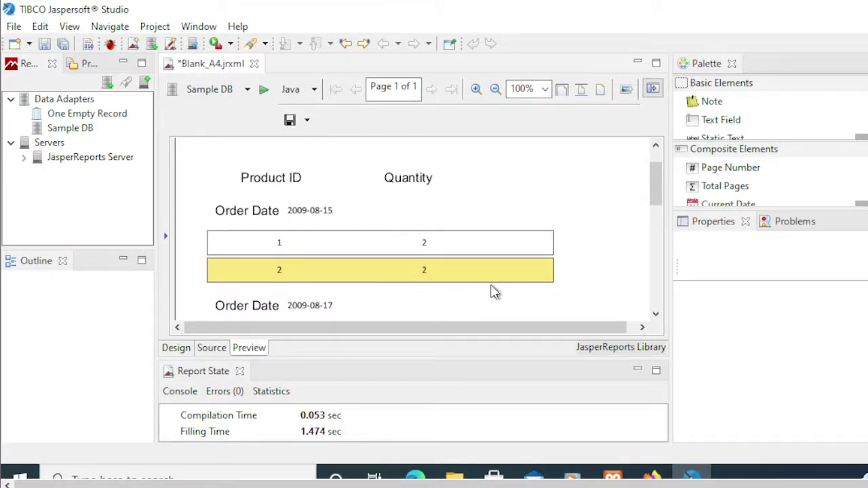
Step: Enlarge the order-date group header band in the Design view
click(176, 348)
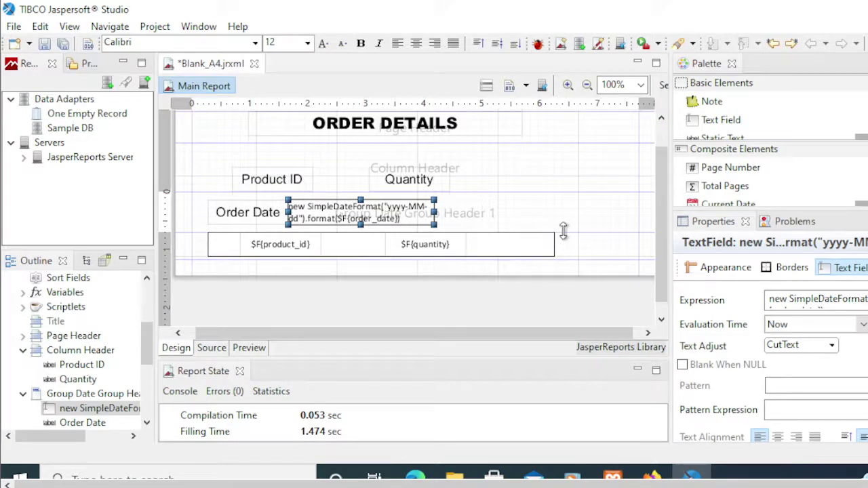
drag(564, 232, 564, 258)
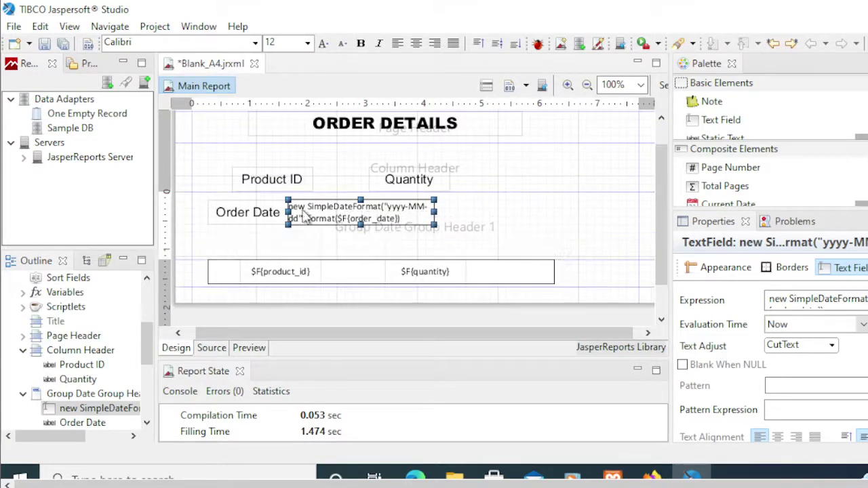
click(276, 182)
Step: Move the Product ID and Quantity labels below Order Date and tighten the band height
click(278, 182)
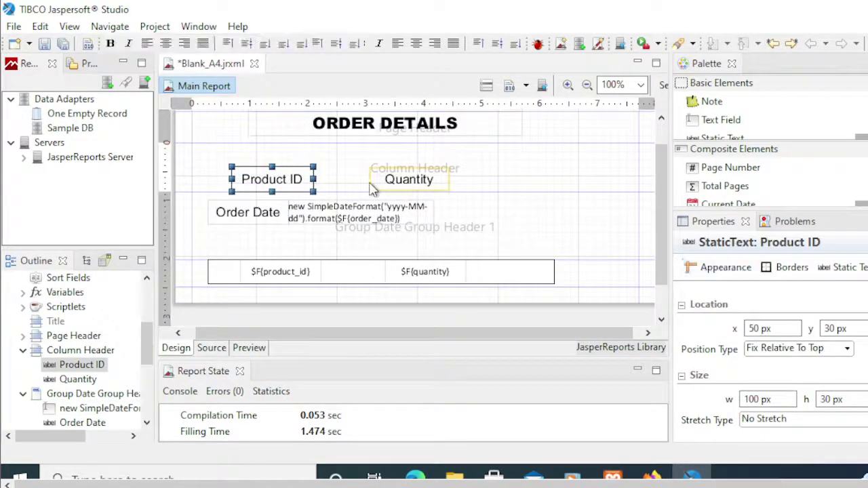
shift+click(409, 184)
drag(295, 180, 293, 245)
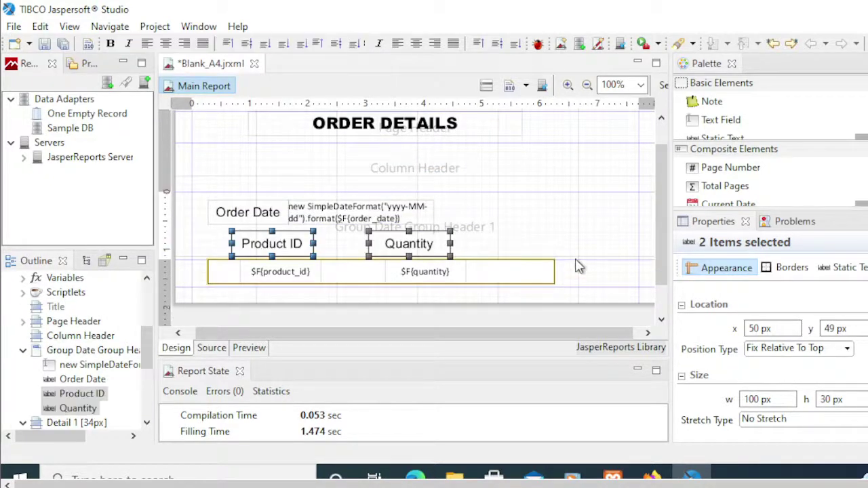
click(569, 248)
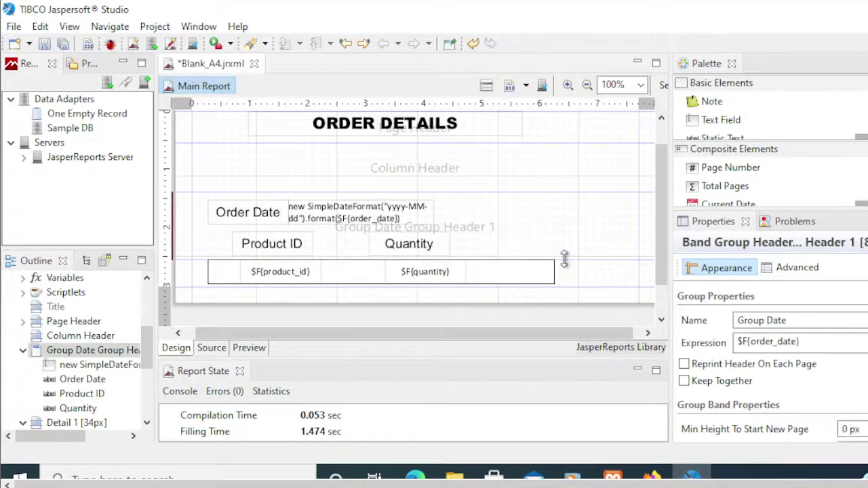
drag(564, 258, 561, 255)
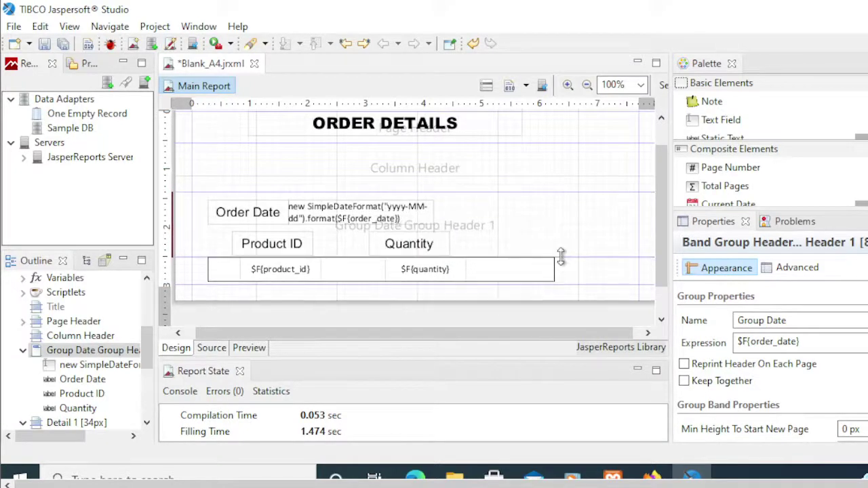
Step: Preview the report to check Product ID and Quantity labels repeat under each date, e.g. 2009-08-15
click(257, 349)
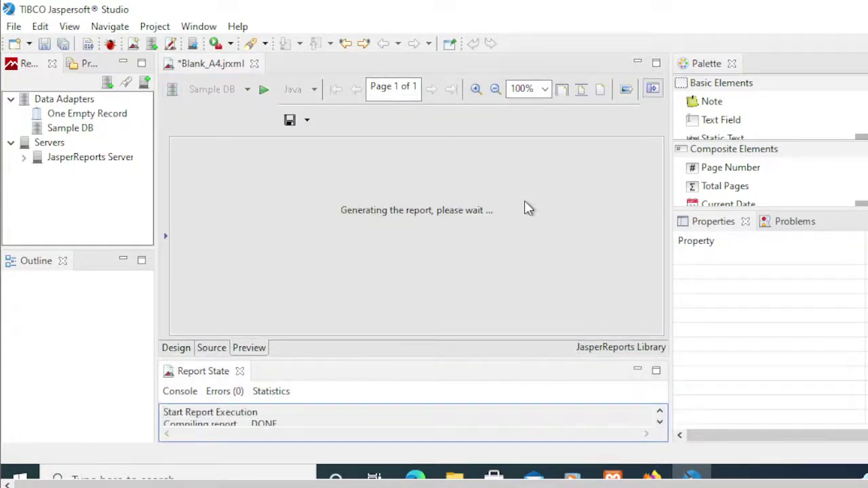
scroll(528, 209, down, 2)
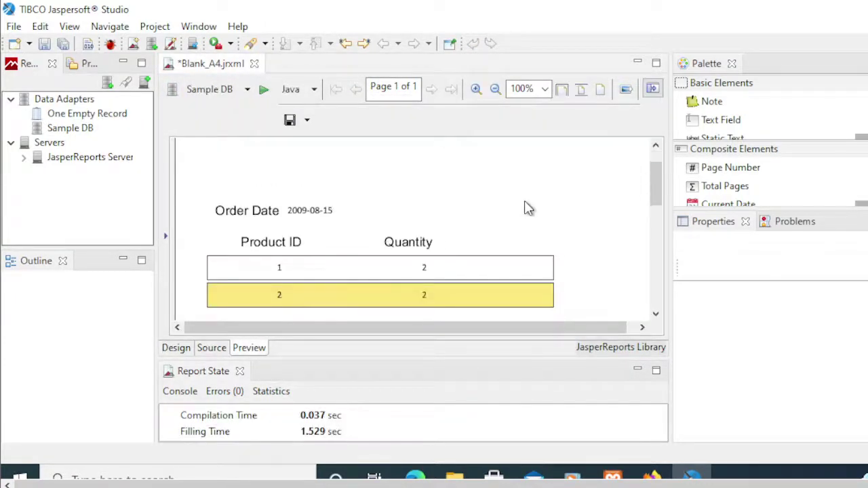
scroll(529, 208, down, 6)
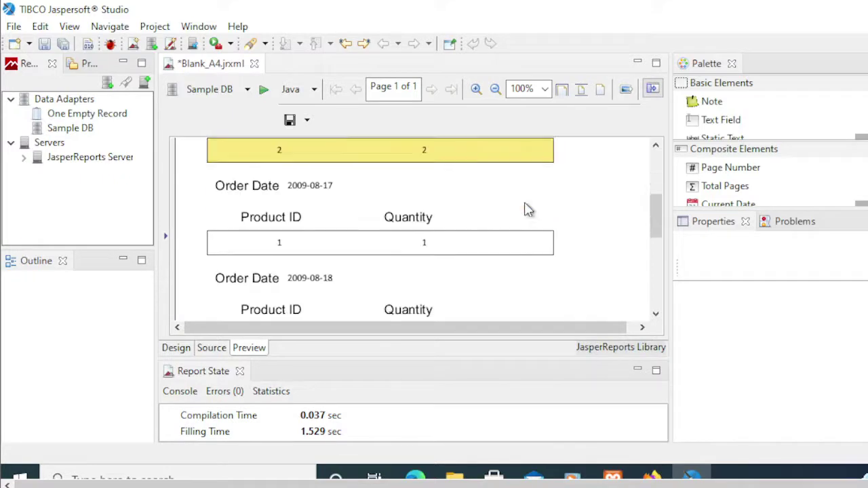
scroll(529, 211, down, 4)
scroll(525, 206, down, 4)
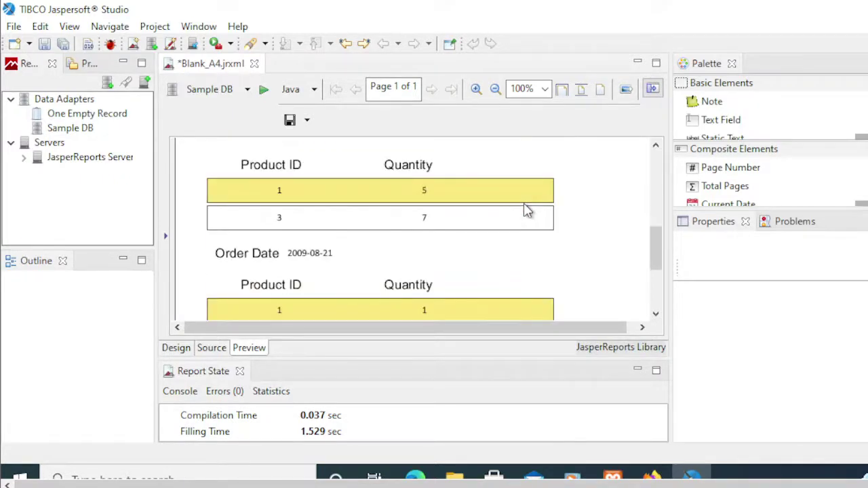
scroll(524, 210, up, 15)
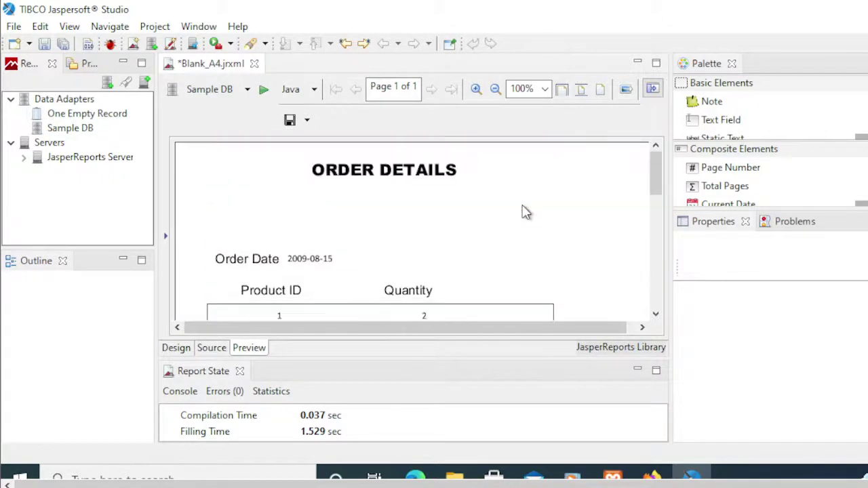
drag(653, 164, 651, 185)
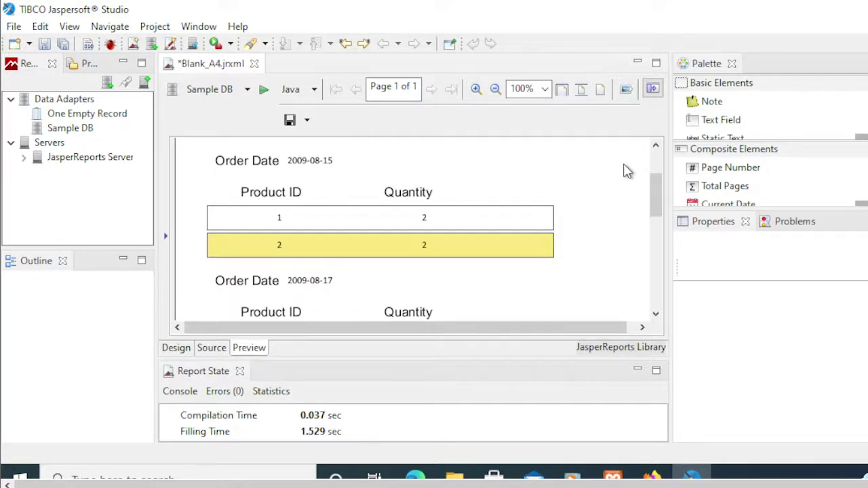
drag(654, 191, 654, 191)
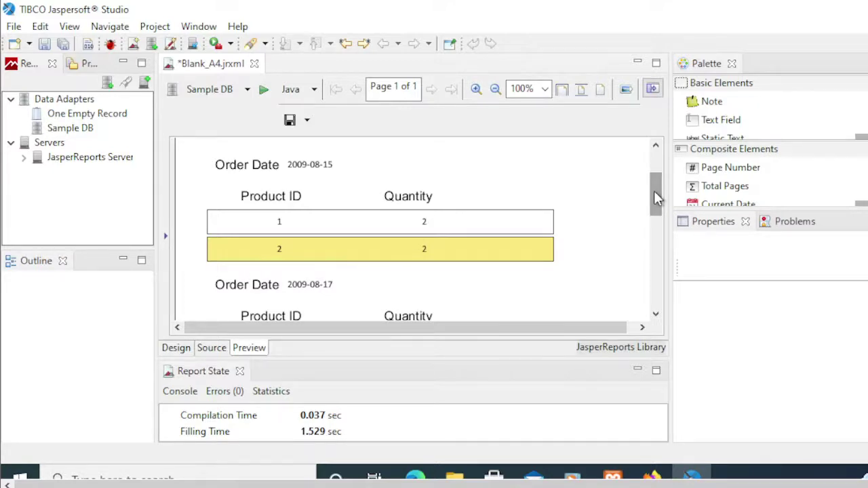
mouse_move(654, 191)
mouse_down()
mouse_move(653, 268)
mouse_move(650, 186)
mouse_up()
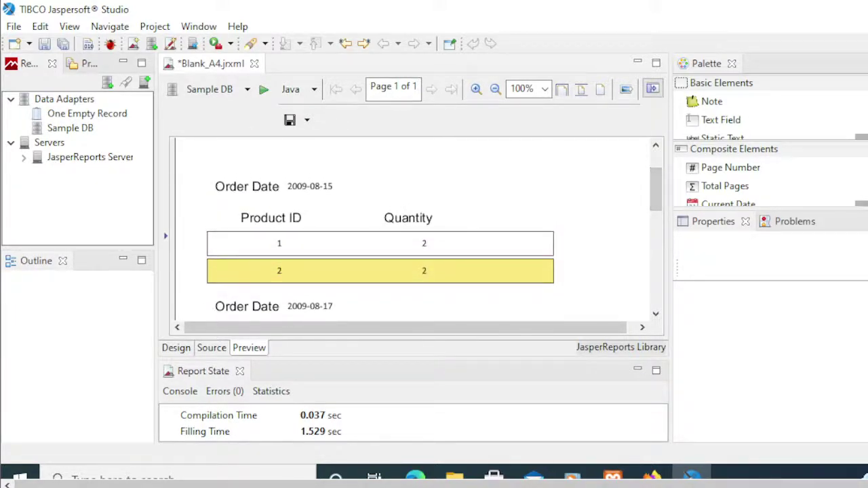